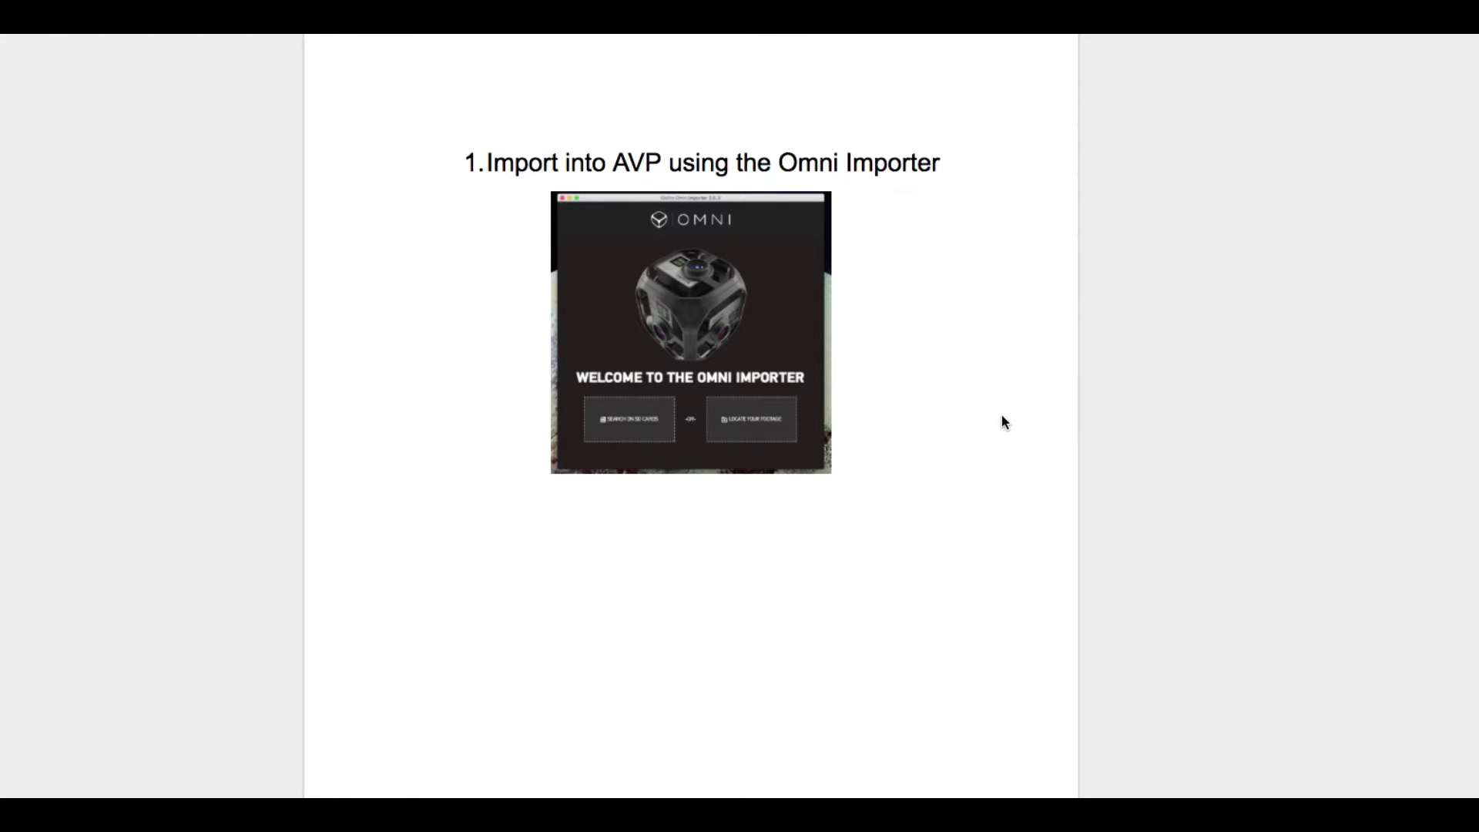
# Scroll through the 360 workflow document from section 1 down to section 5.
pyautogui.scroll(-1, 1005, 422)
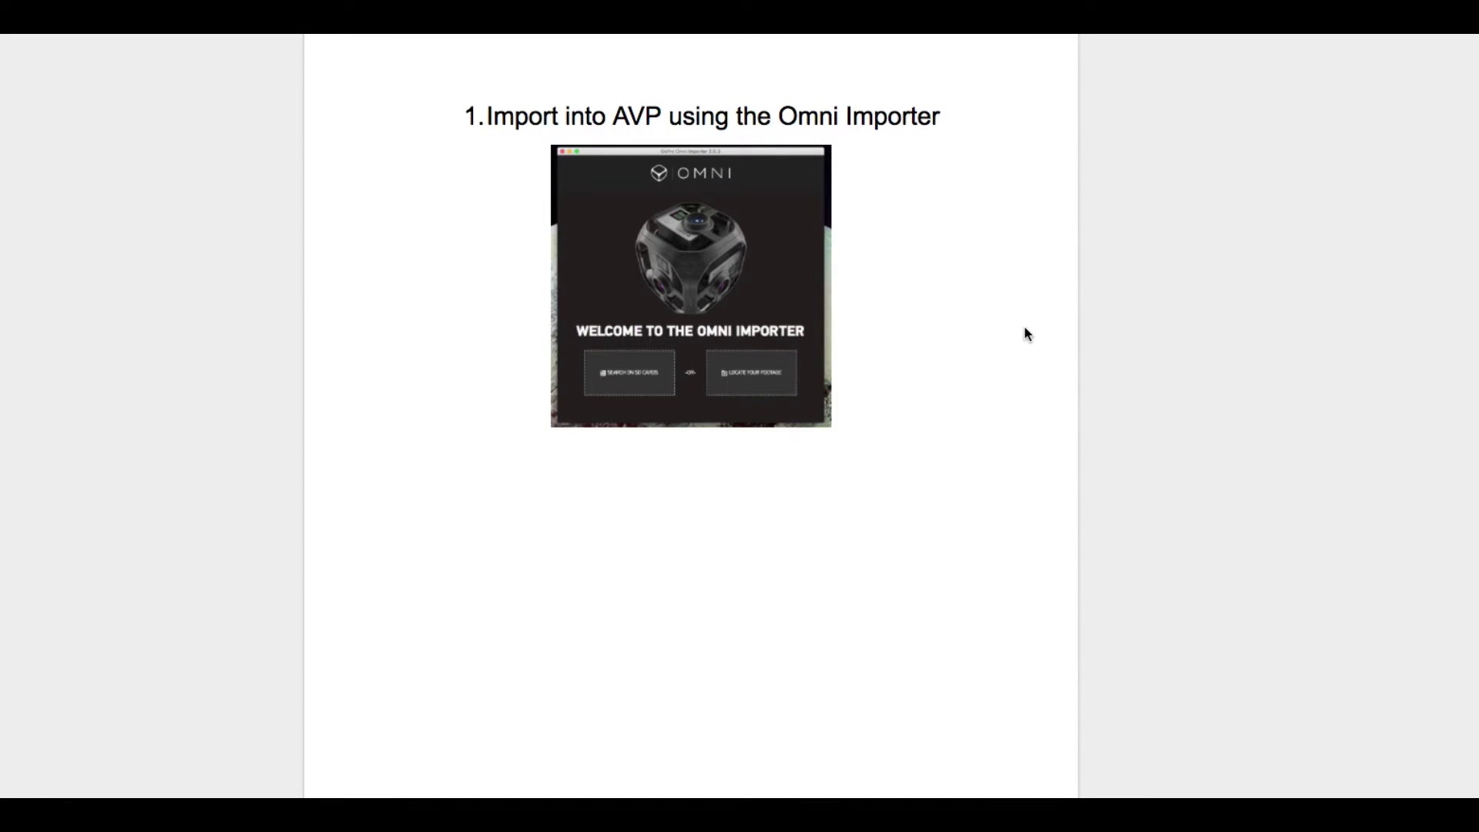
pyautogui.scroll(-15, 1023, 325)
pyautogui.scroll(-1, 1024, 328)
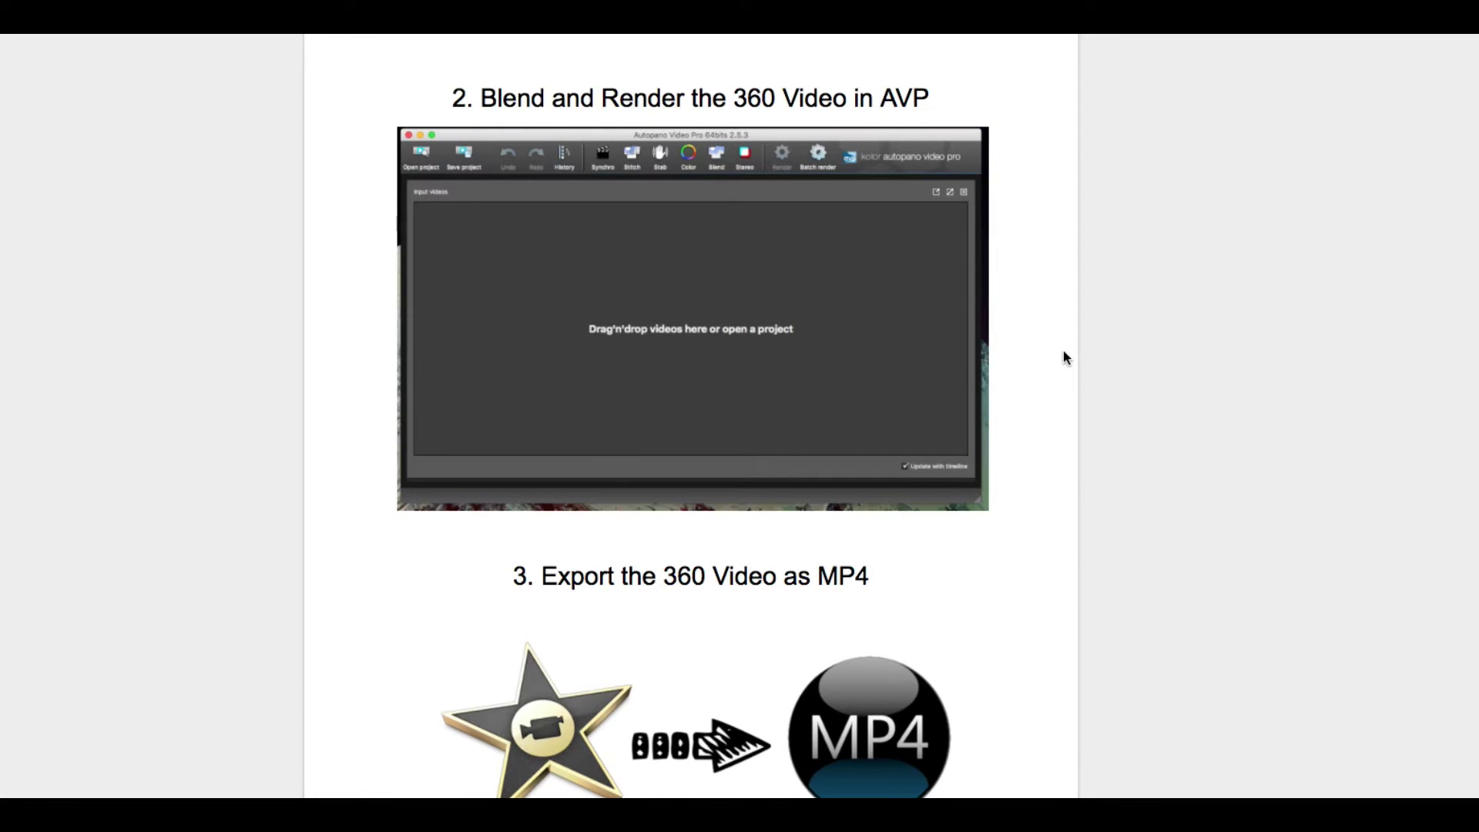
pyautogui.scroll(-1, 1057, 343)
pyautogui.scroll(1, 1056, 343)
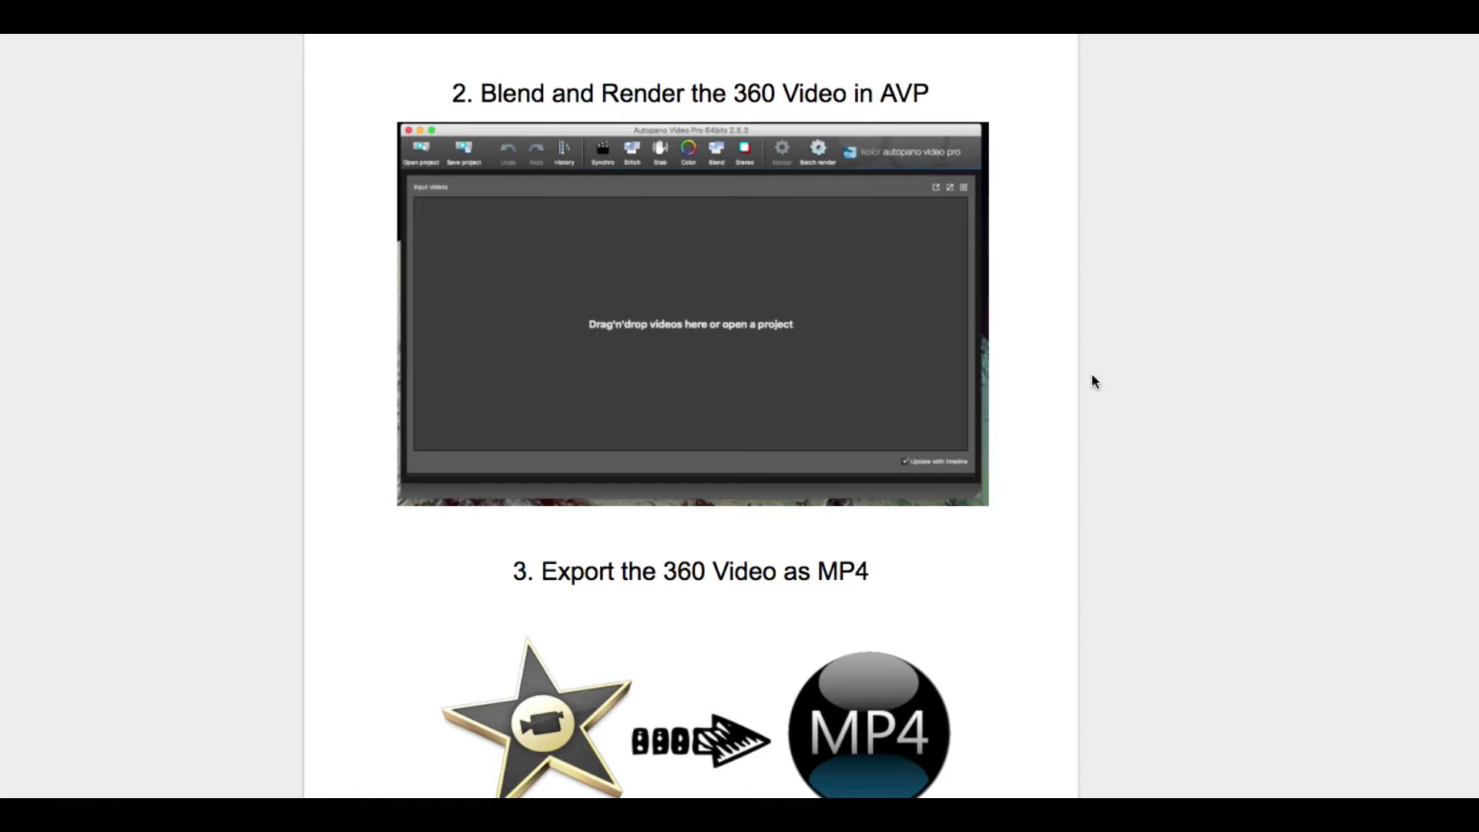
pyautogui.scroll(-12, 1052, 367)
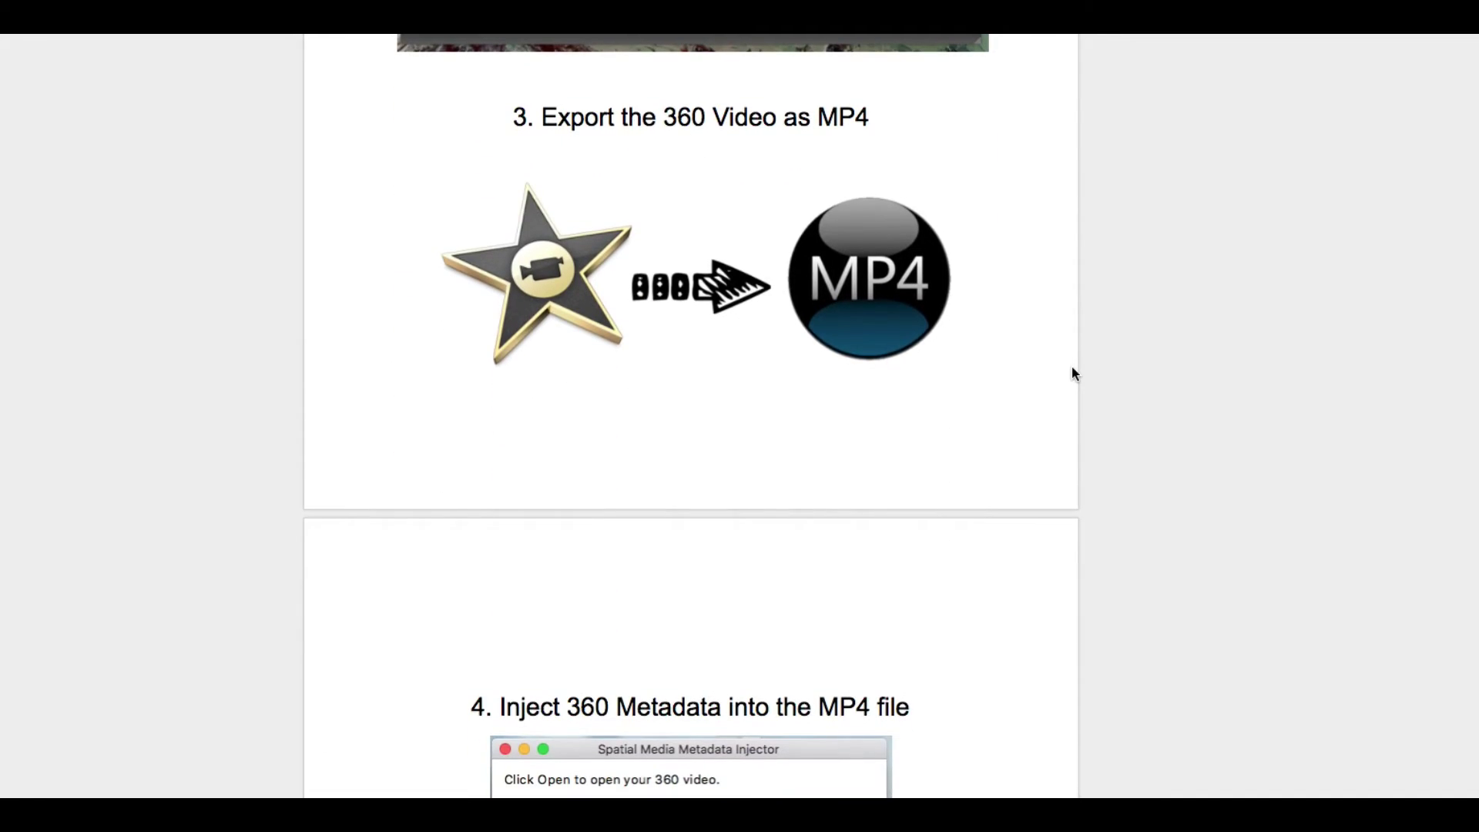
pyautogui.scroll(-15, 1056, 377)
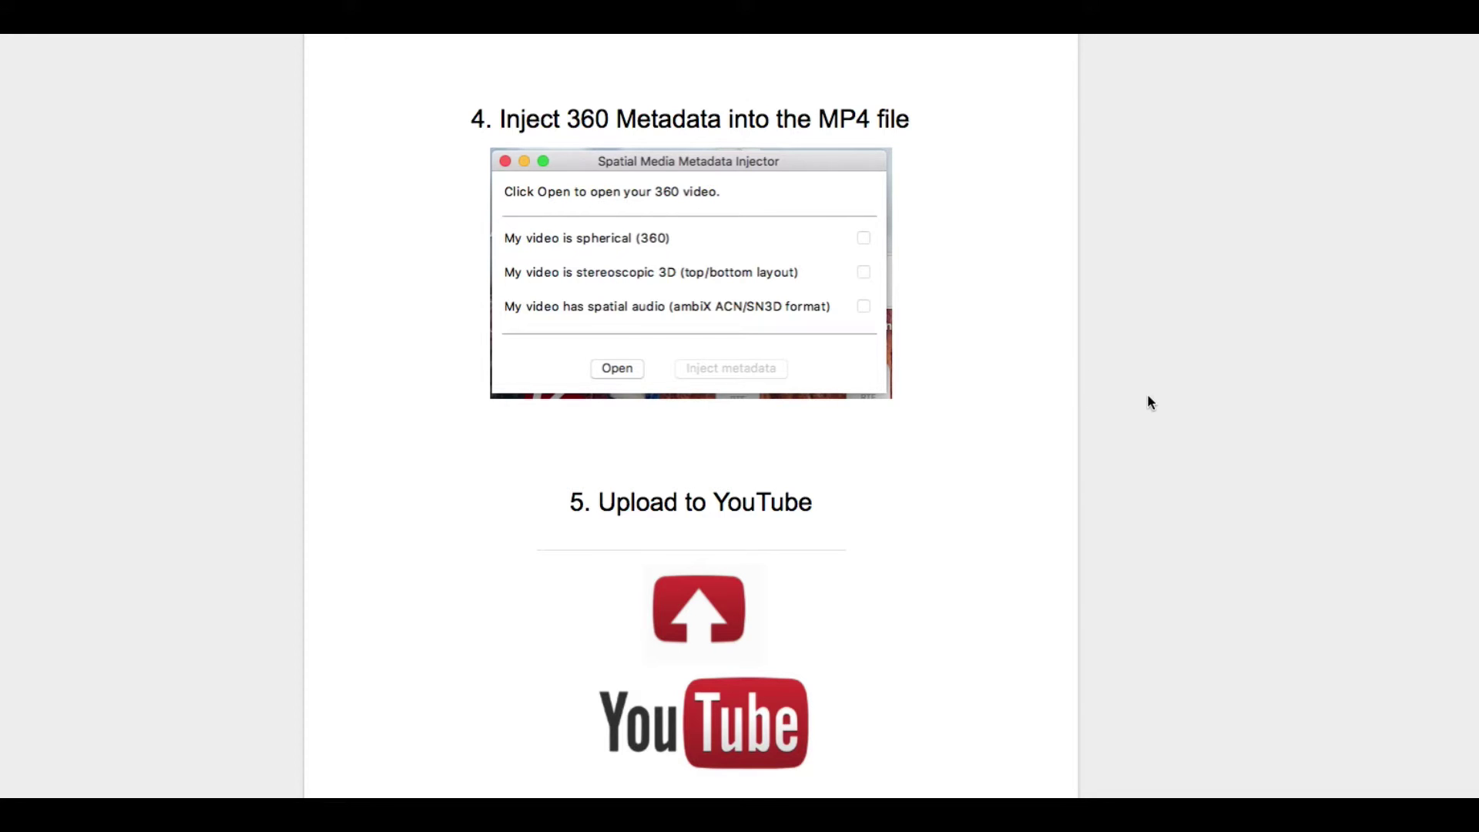
pyautogui.scroll(-3, 1147, 396)
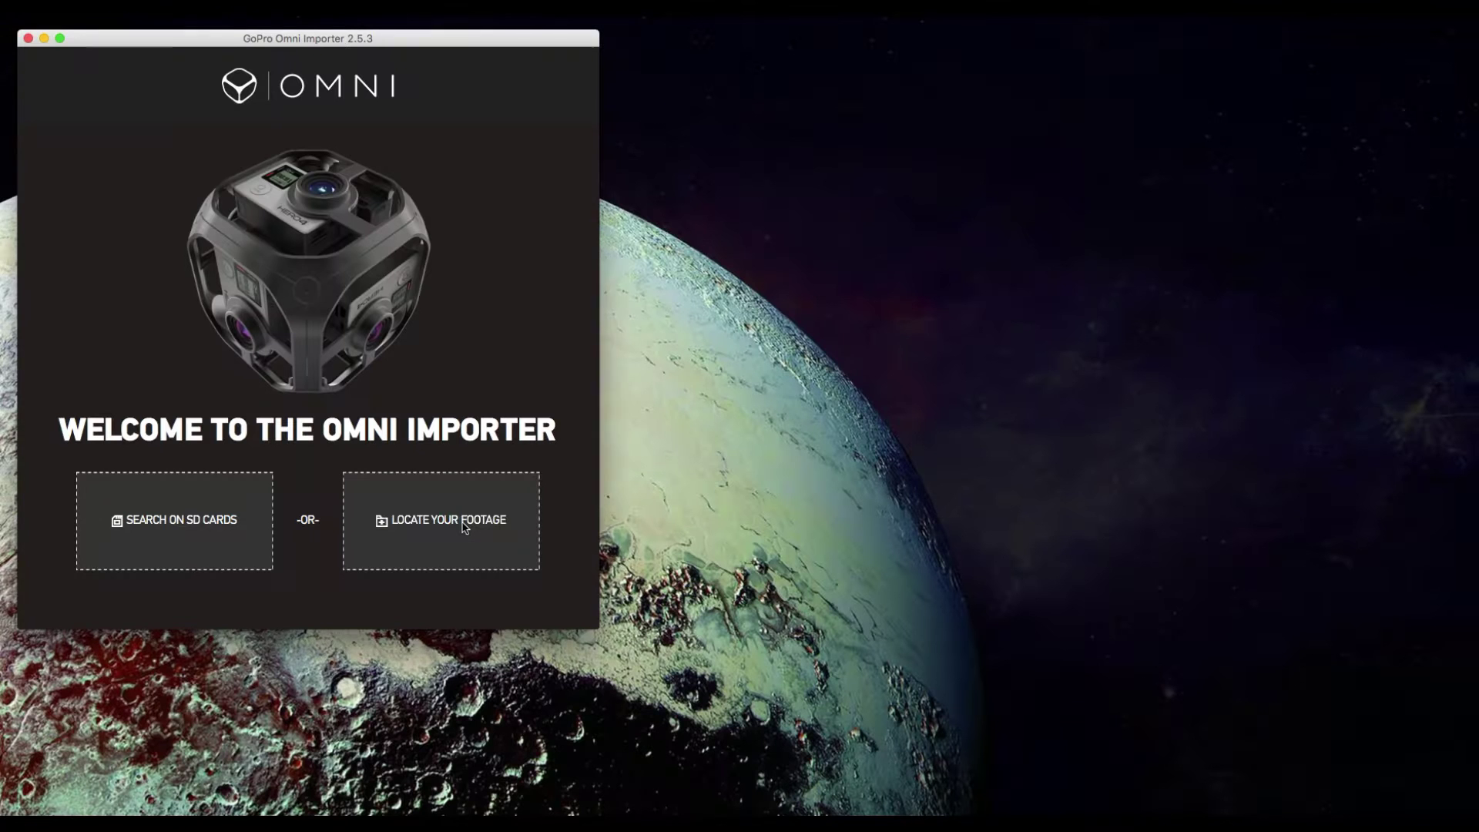
# Locate footage on the computer by browsing Documents to 360 Hippo, then the 6 USB folder.
pyautogui.click(442, 520)
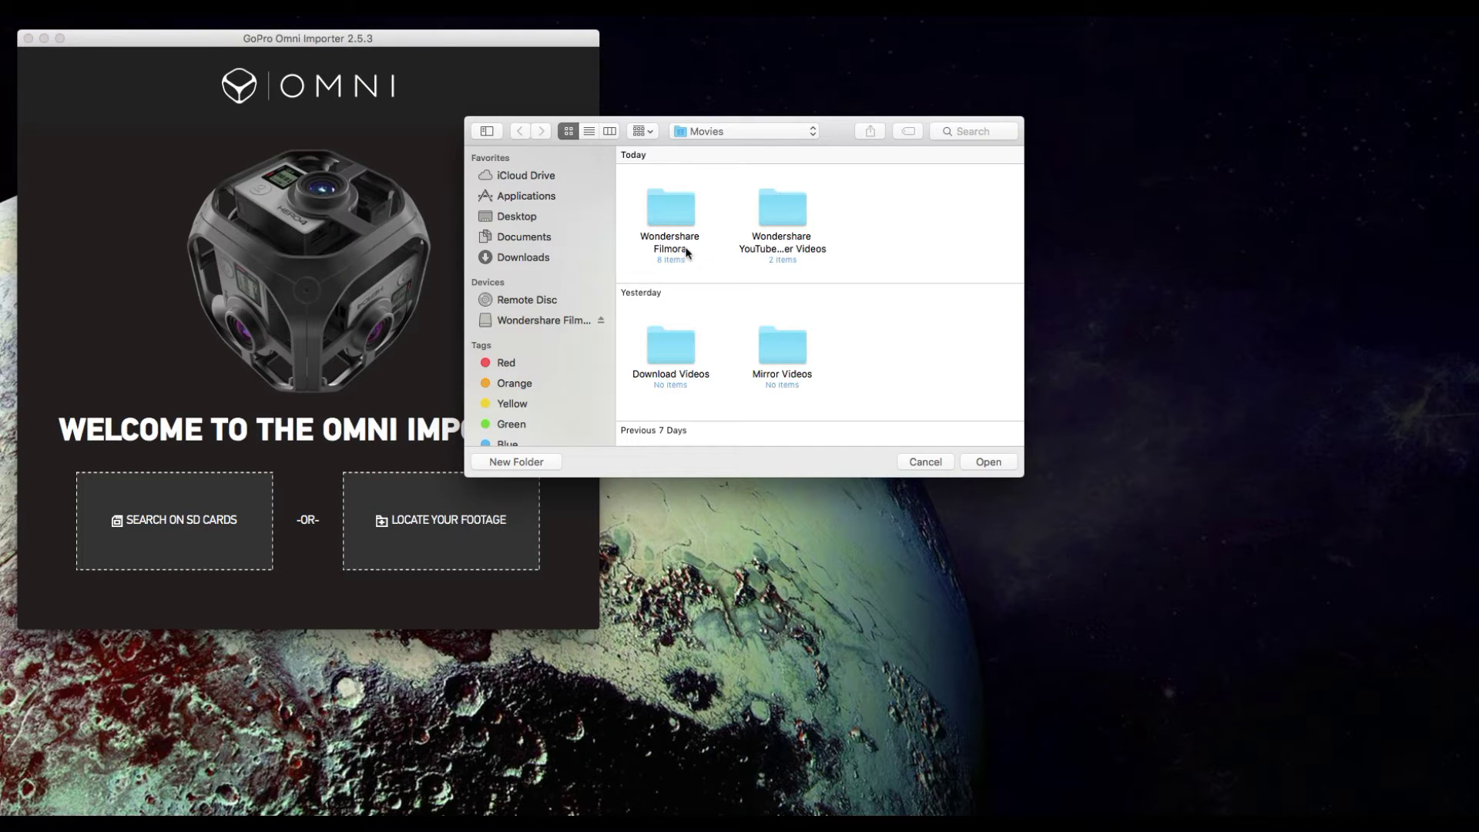
pyautogui.click(520, 238)
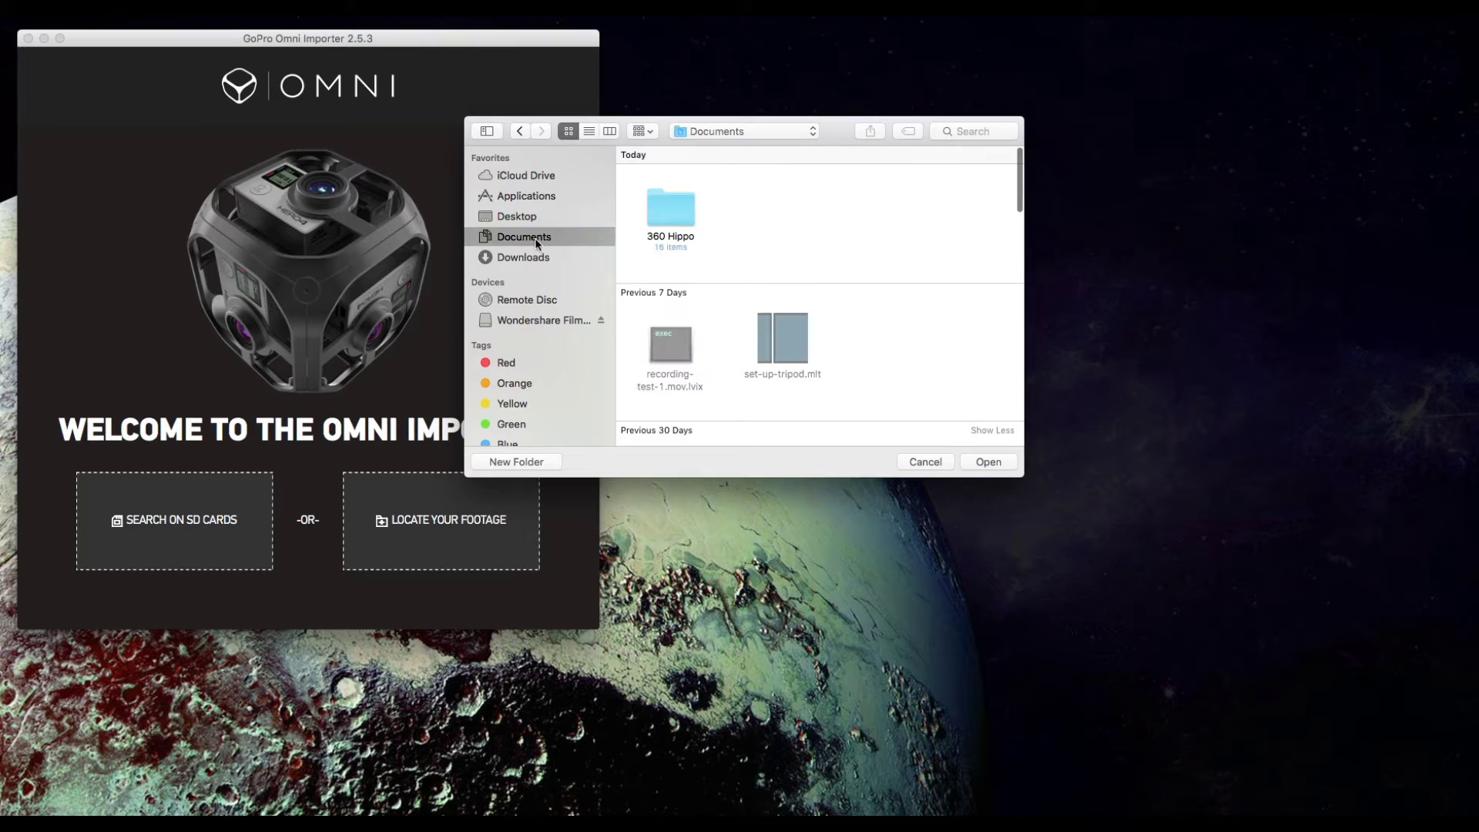
pyautogui.click(666, 208)
pyautogui.doubleClick(662, 210)
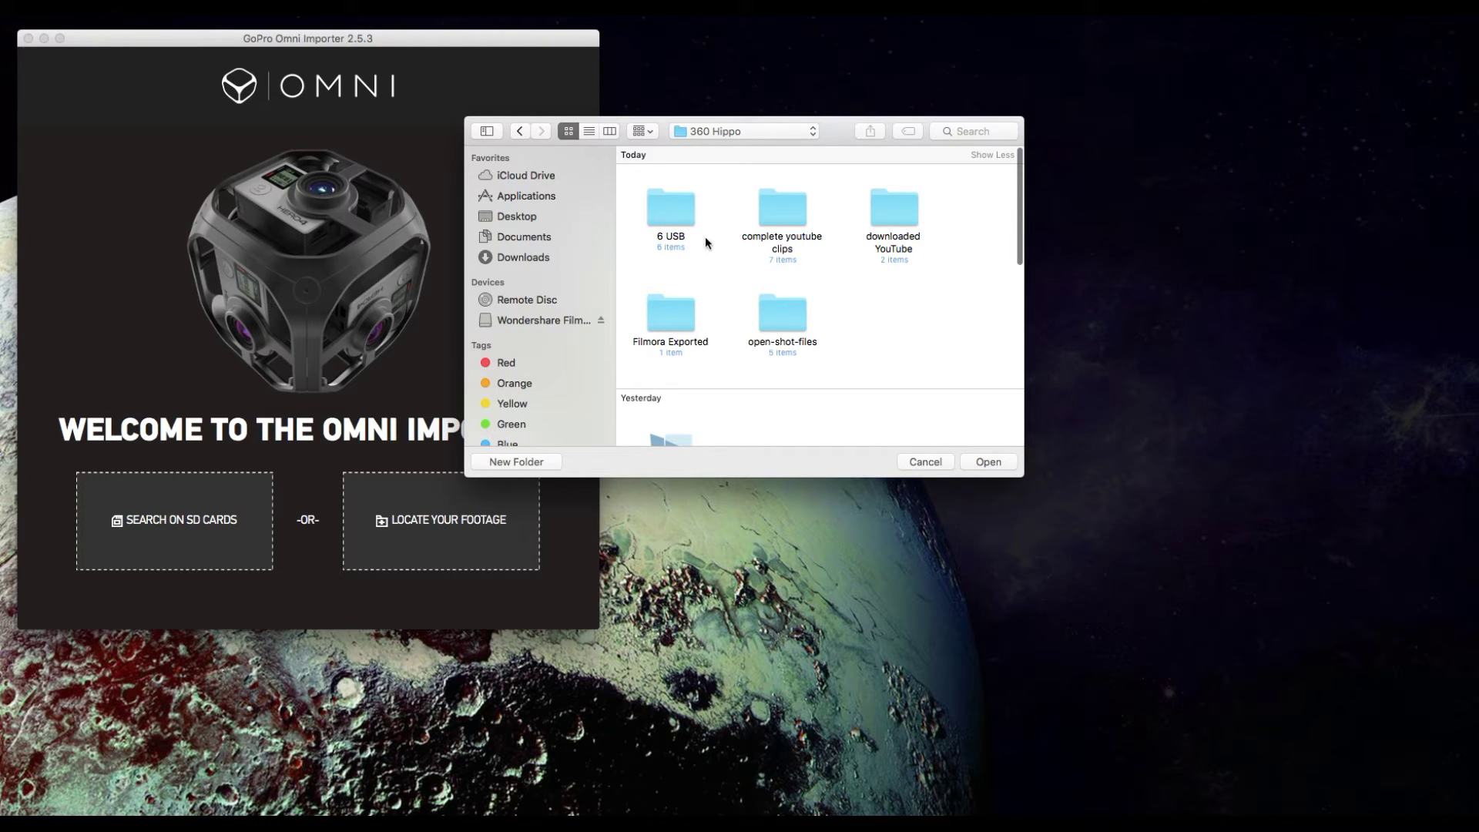
pyautogui.doubleClick(673, 219)
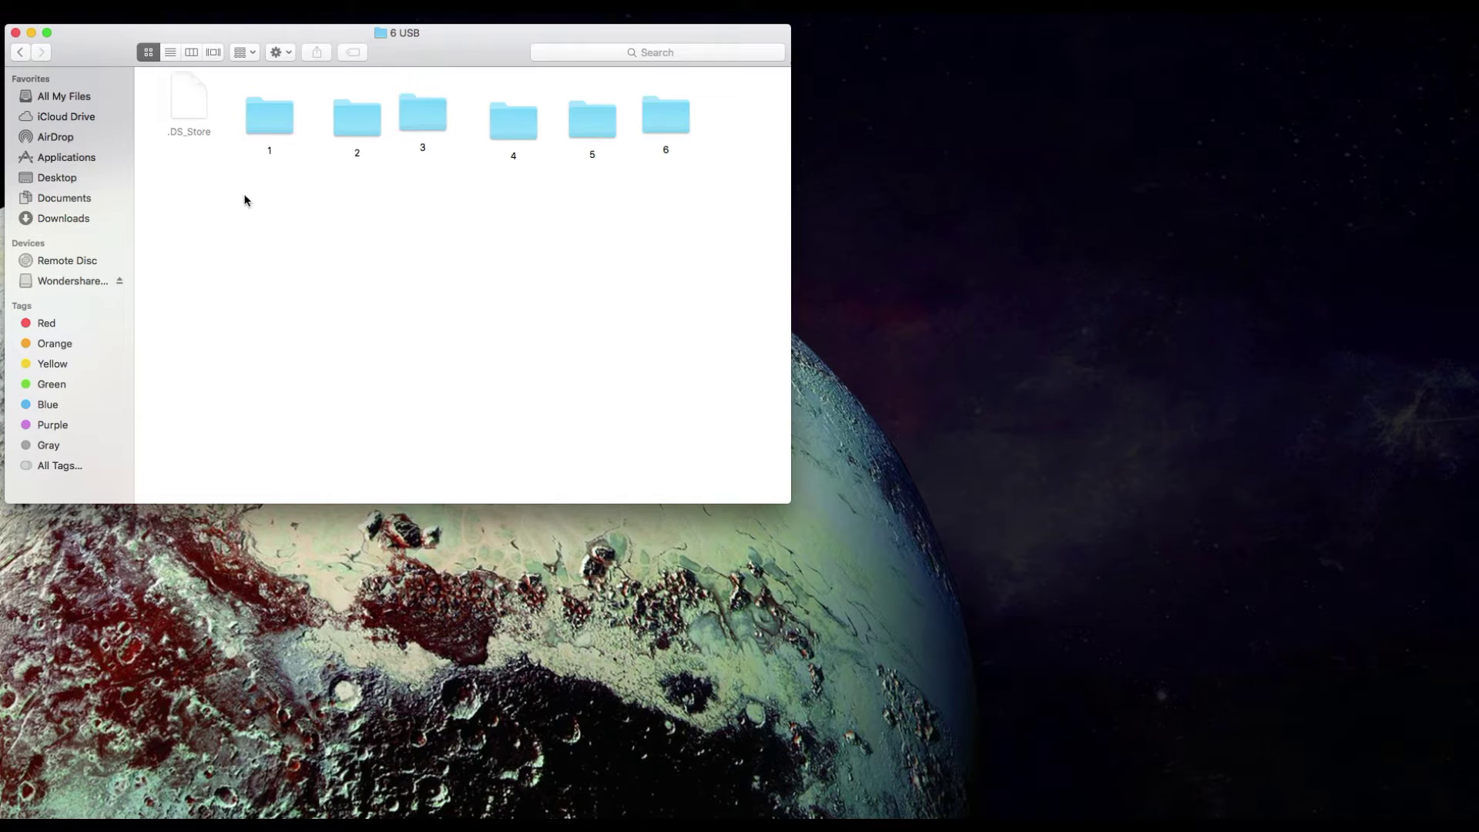
pyautogui.click(273, 122)
pyautogui.doubleClick(273, 122)
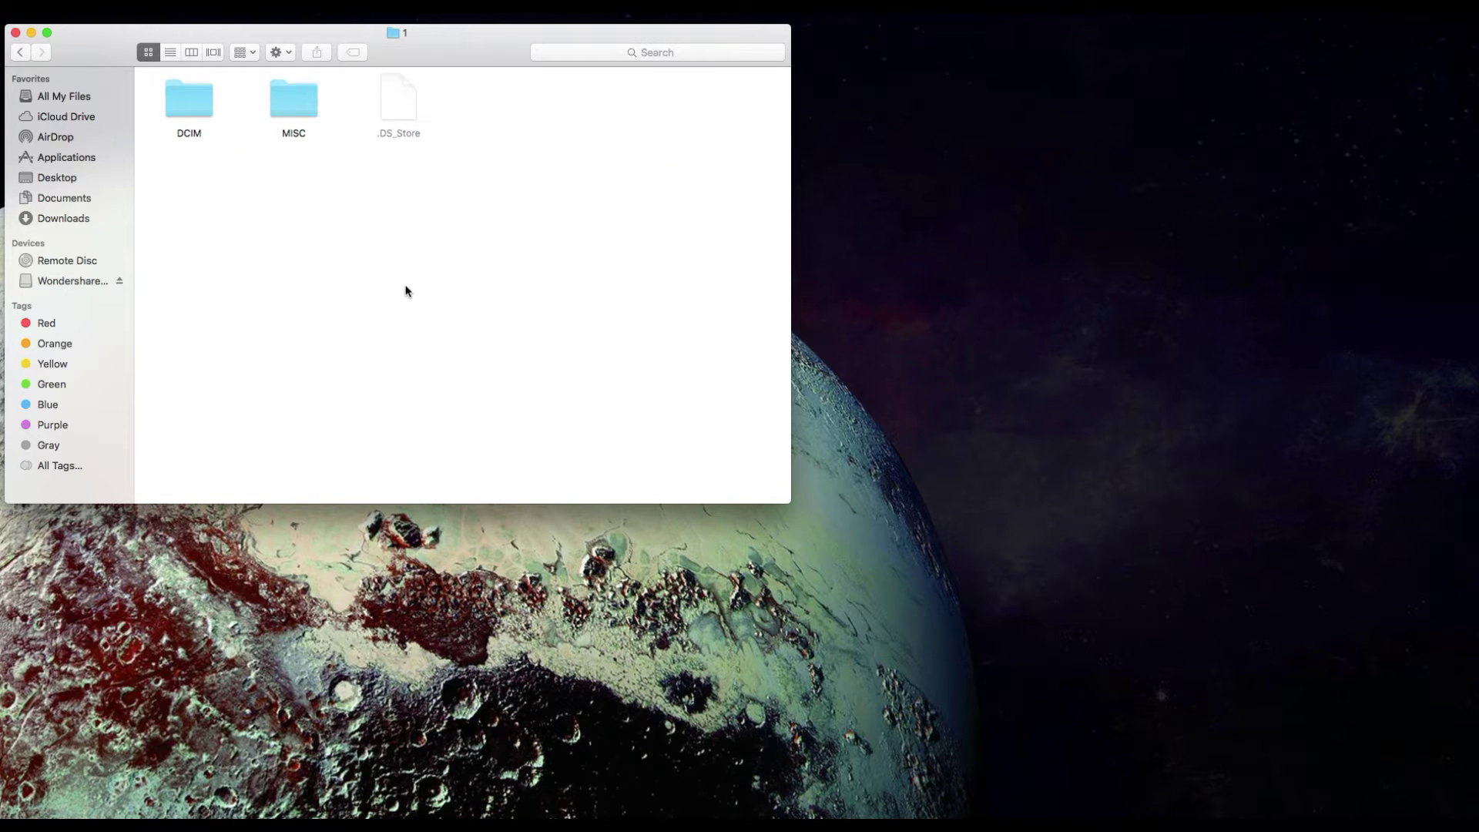
pyautogui.click(183, 103)
pyautogui.click(312, 109)
pyautogui.doubleClick(198, 109)
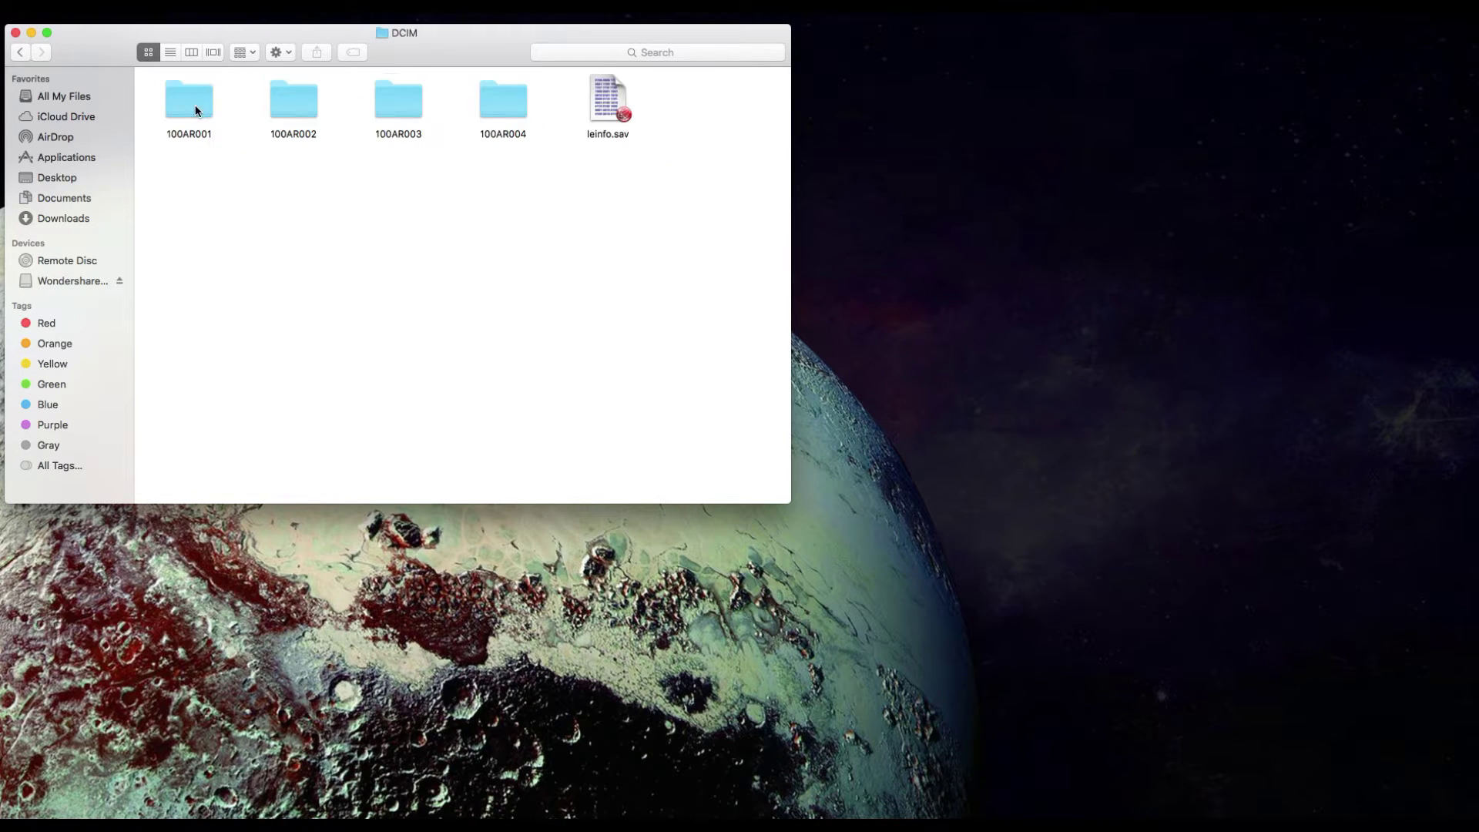
pyautogui.click(20, 54)
pyautogui.doubleClick(309, 104)
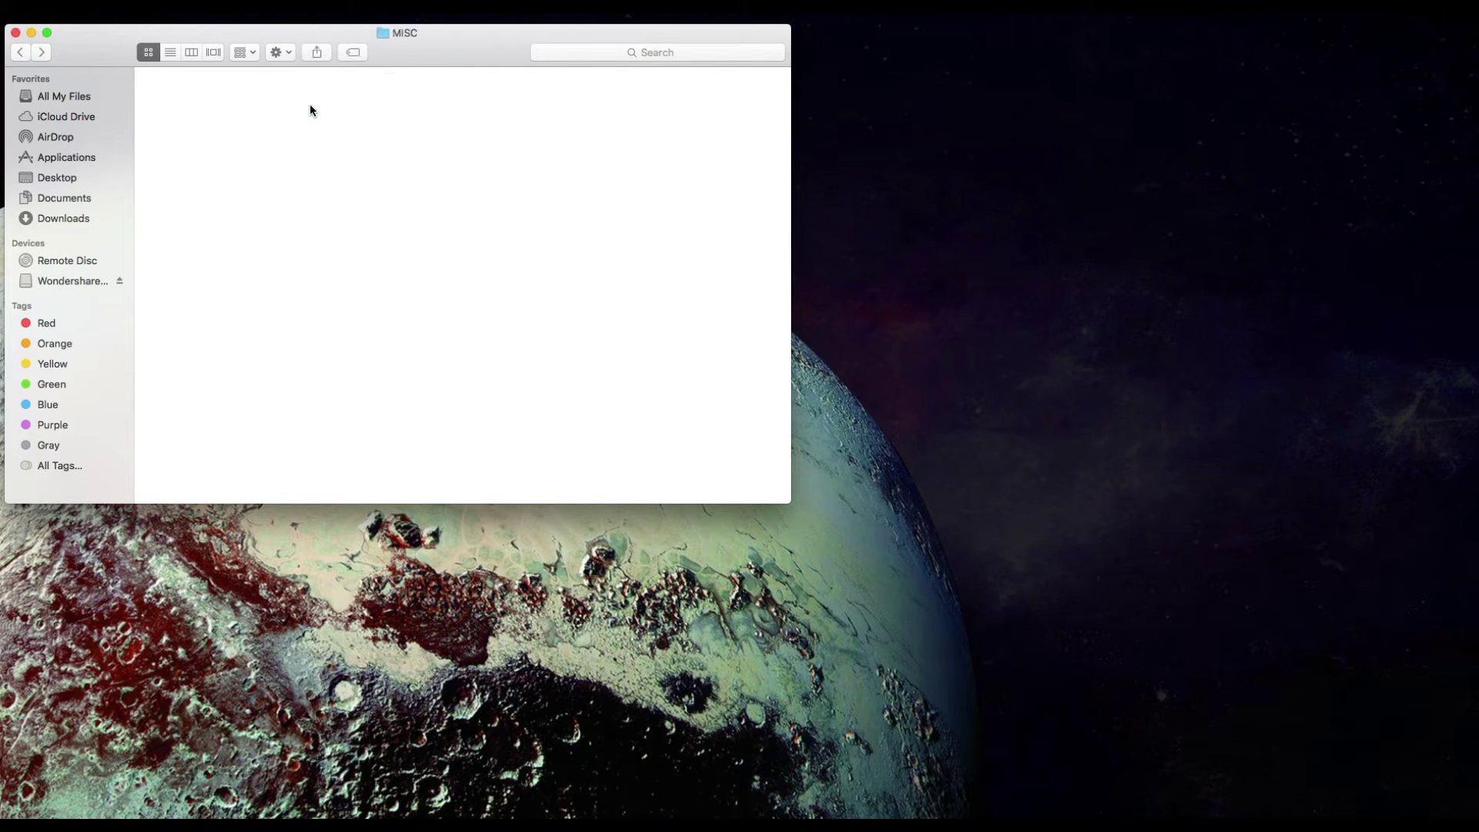
pyautogui.click(20, 53)
pyautogui.click(20, 52)
pyautogui.click(370, 134)
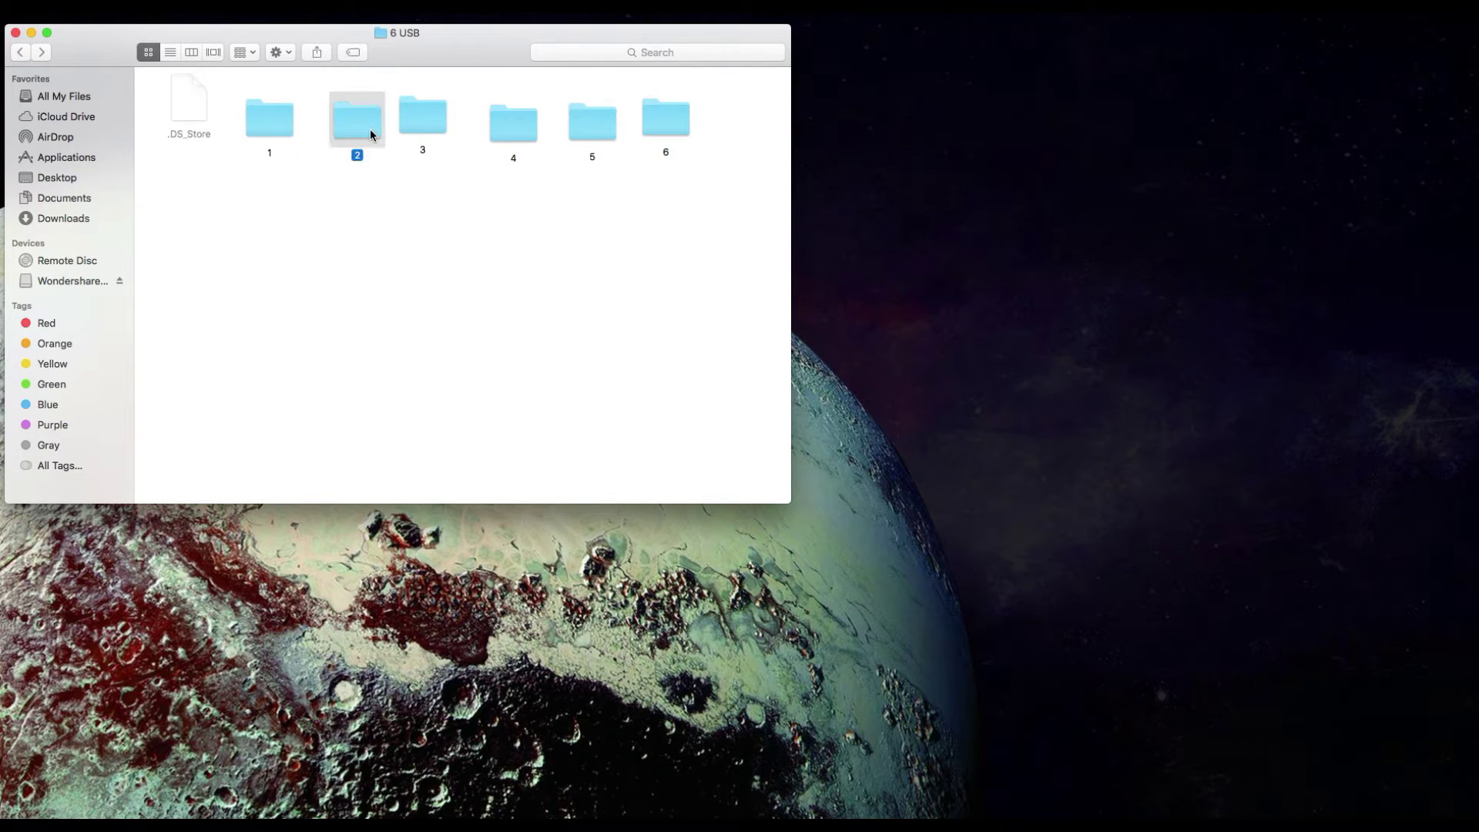
pyautogui.doubleClick(370, 128)
pyautogui.doubleClick(179, 95)
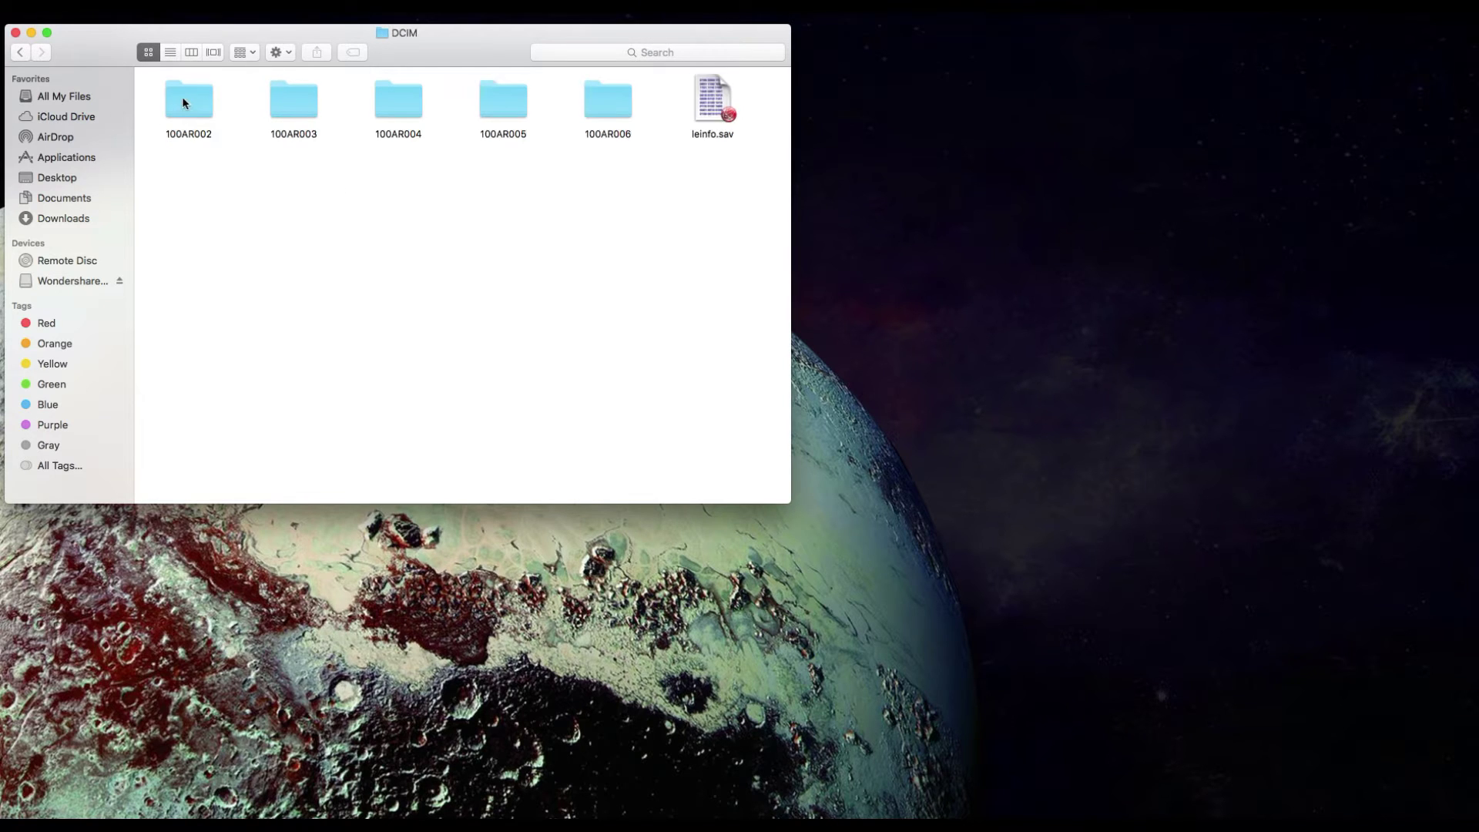
pyautogui.click(20, 53)
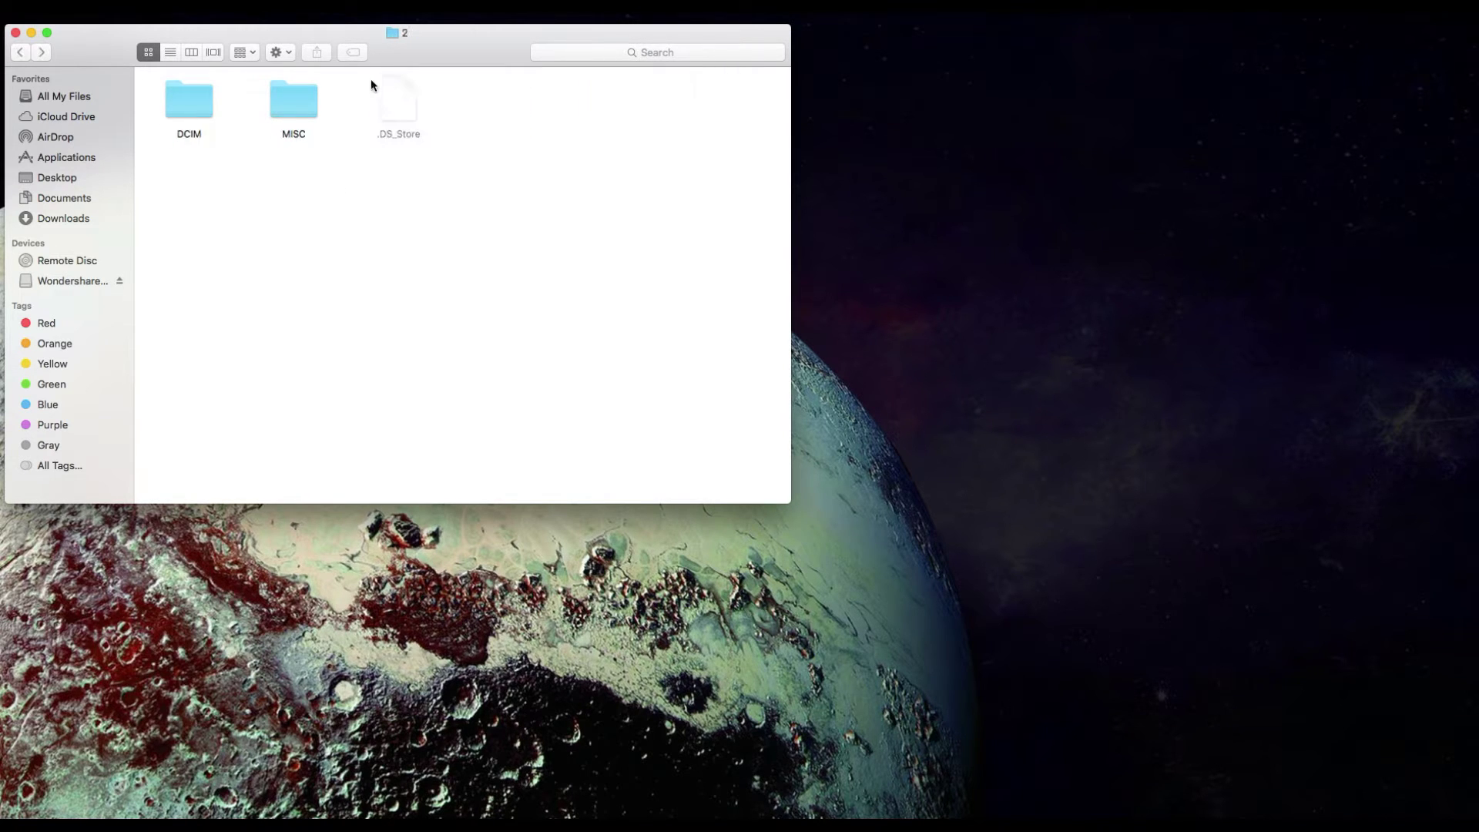
pyautogui.click(20, 52)
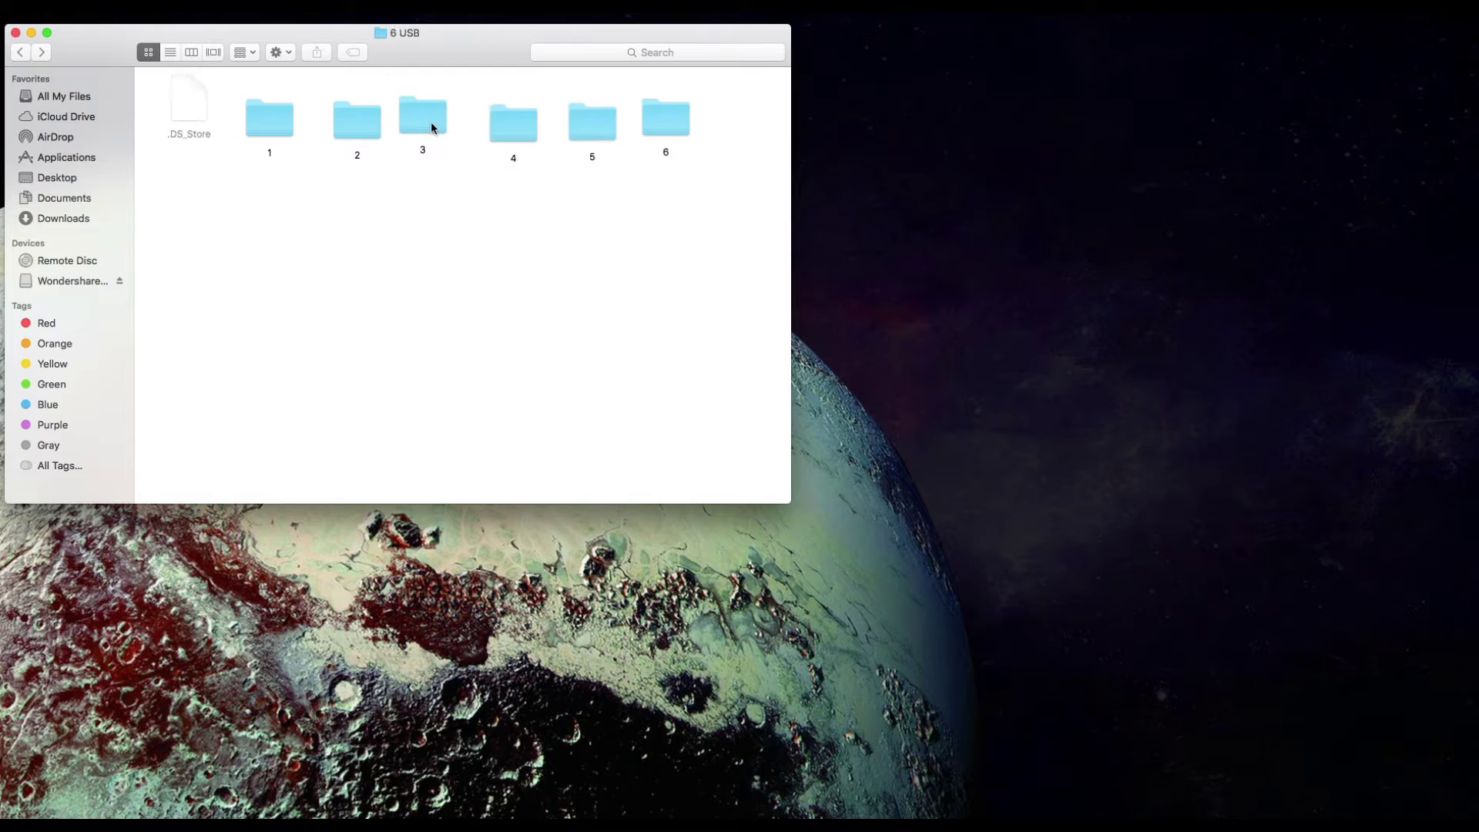
pyautogui.doubleClick(429, 127)
pyautogui.doubleClick(206, 108)
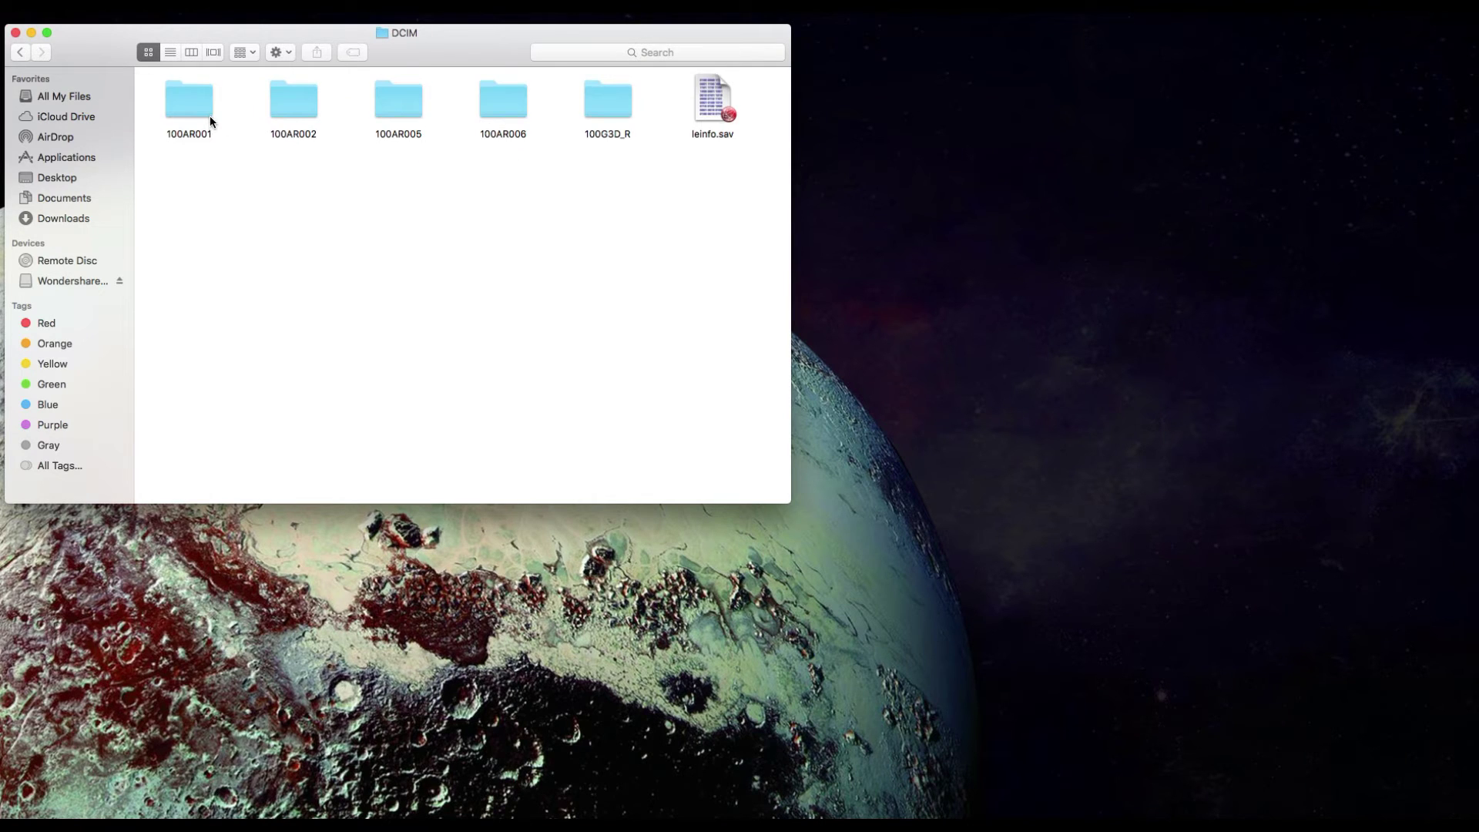
pyautogui.click(20, 54)
pyautogui.click(20, 54)
pyautogui.doubleClick(505, 122)
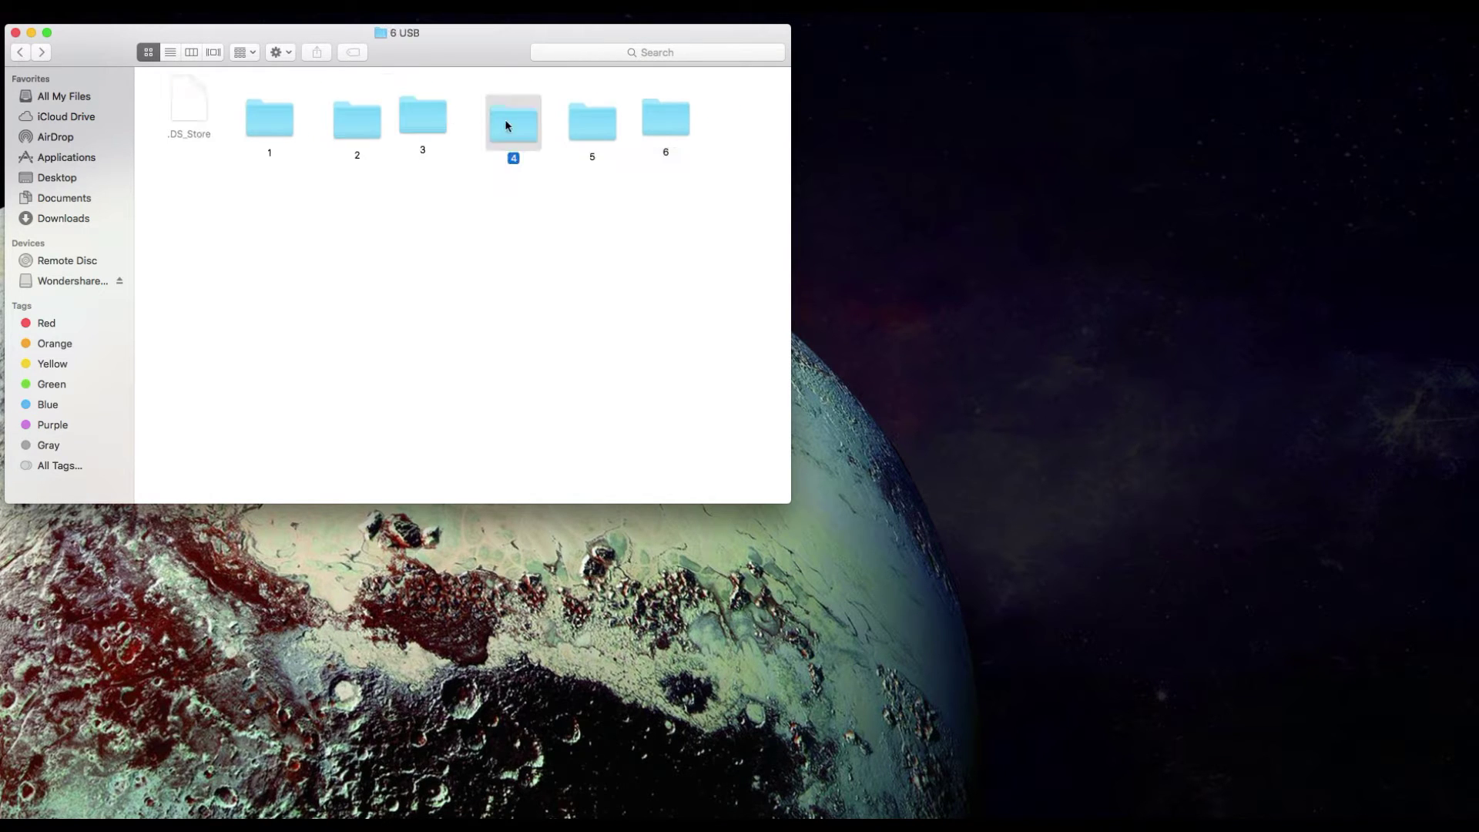
pyautogui.doubleClick(167, 96)
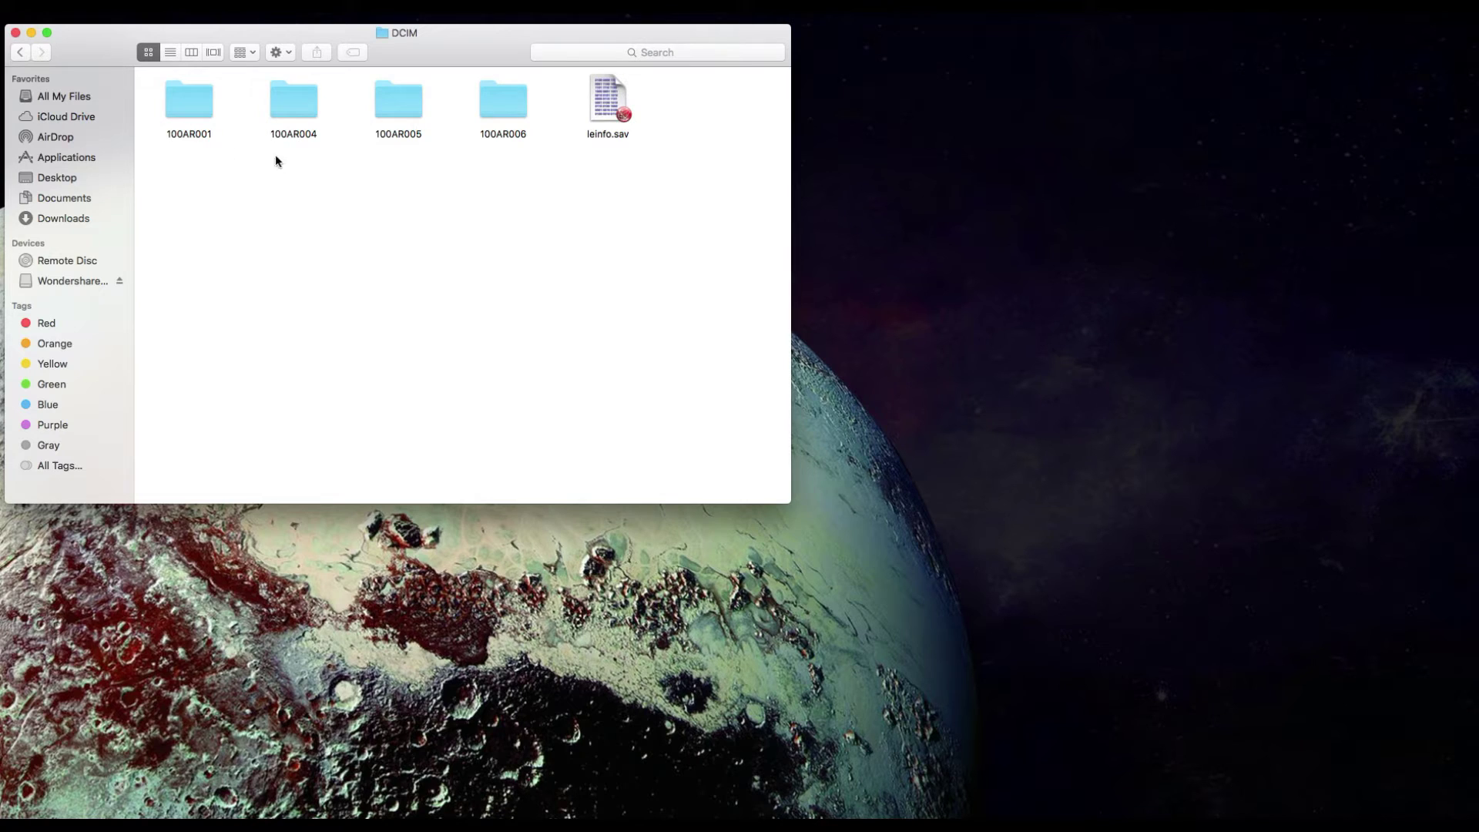
pyautogui.click(21, 54)
pyautogui.click(21, 54)
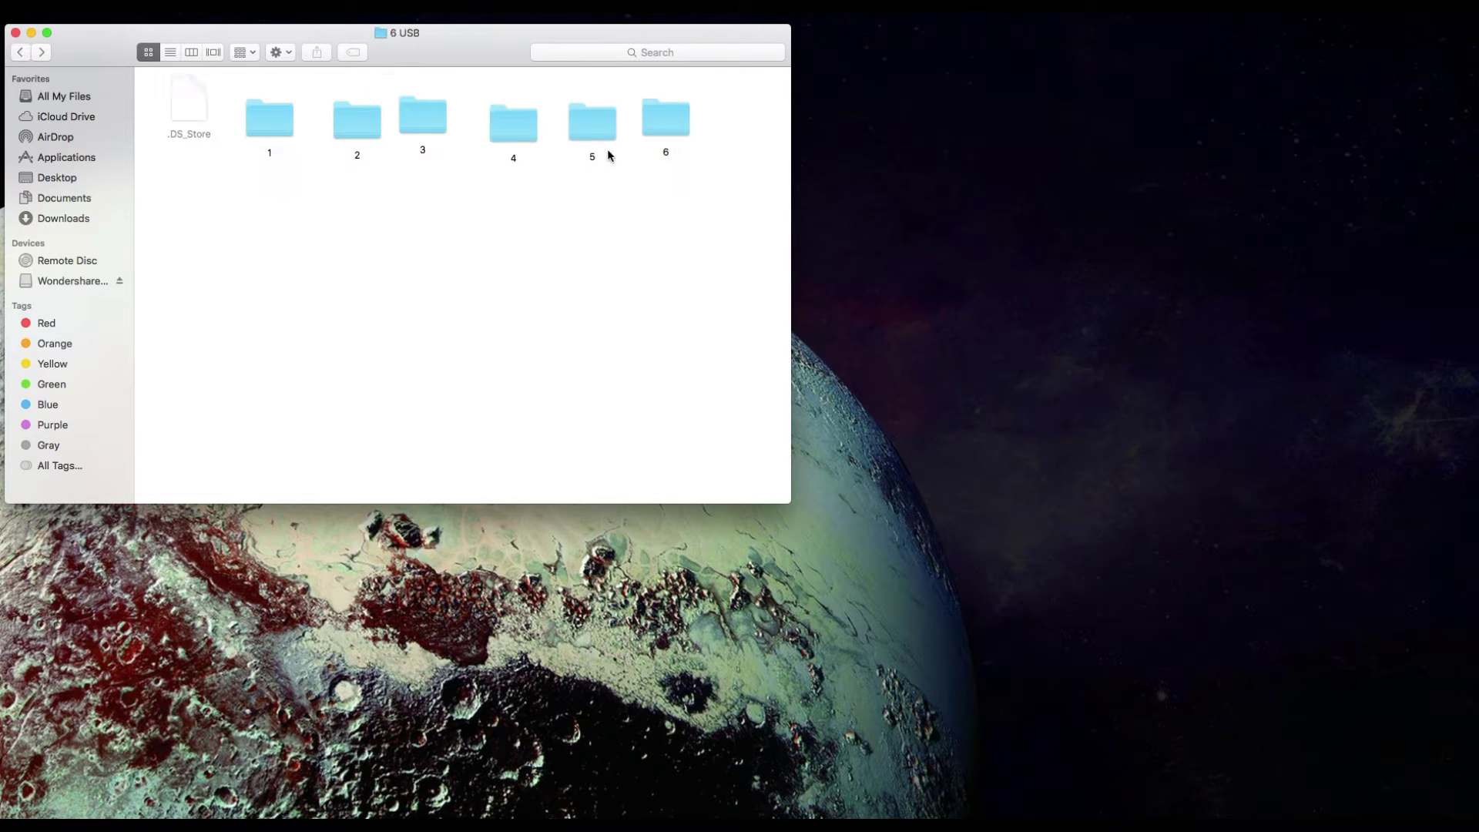
pyautogui.doubleClick(595, 126)
pyautogui.click(22, 53)
pyautogui.doubleClick(660, 119)
pyautogui.click(19, 54)
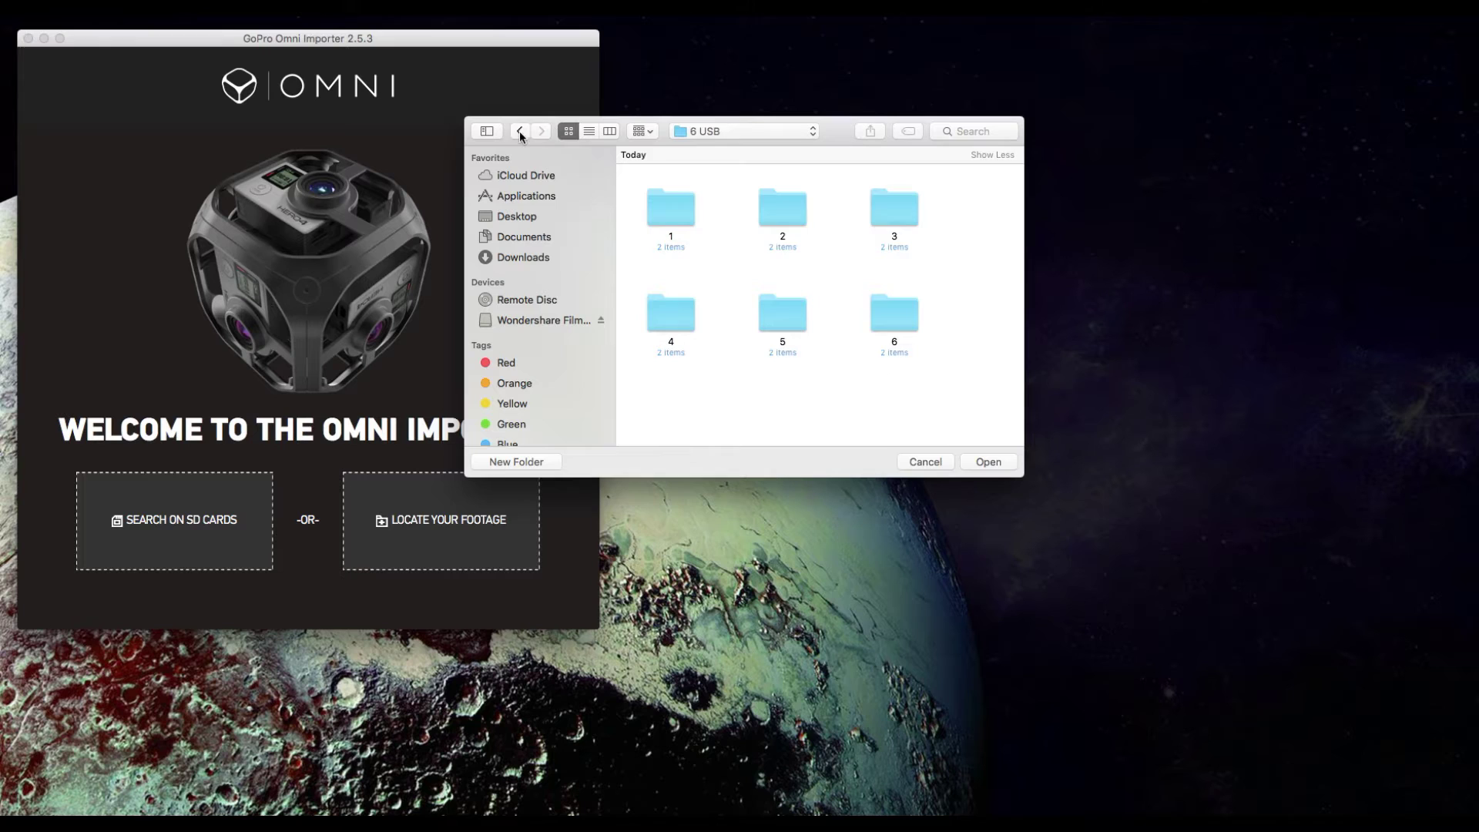
# Return to 360 Hippo and import the 6 USB folder as the footage source.
pyautogui.click(520, 131)
pyautogui.click(666, 218)
pyautogui.click(991, 462)
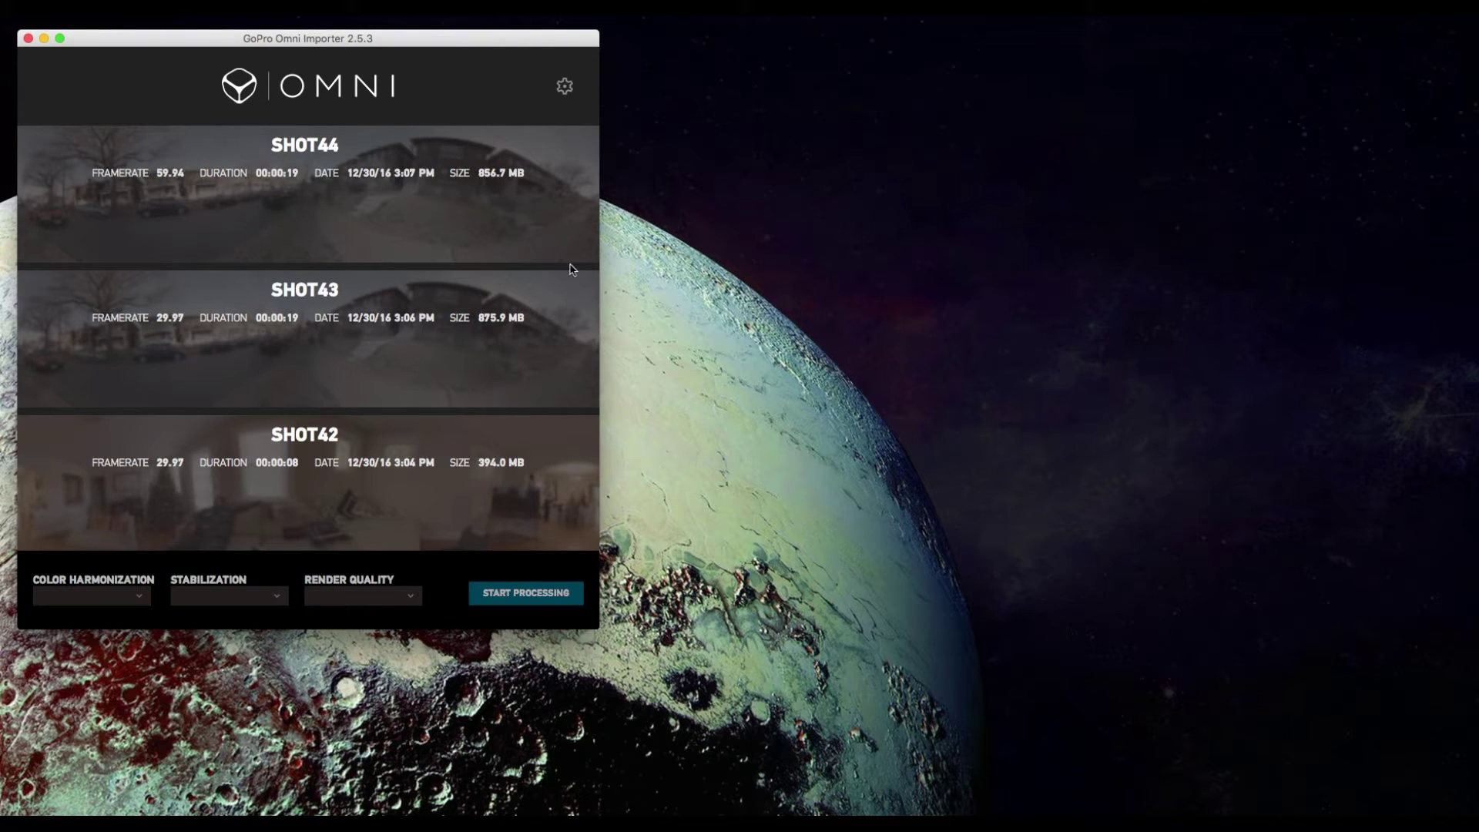
# Select the SHOT44 shot and start processing it.
pyautogui.moveTo(416, 43); pyautogui.dragTo(417, 41)
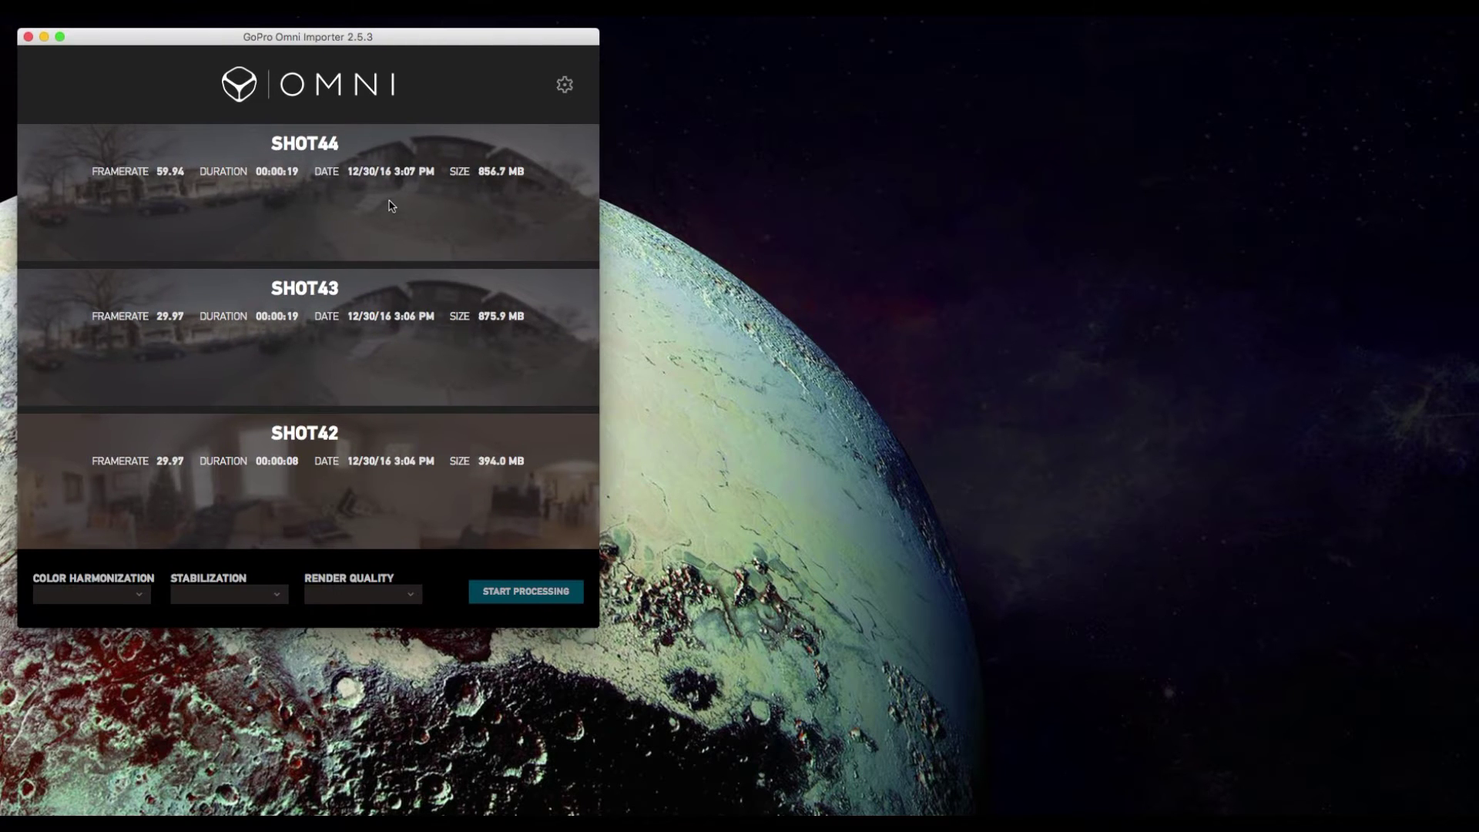
pyautogui.scroll(-3, 400, 428)
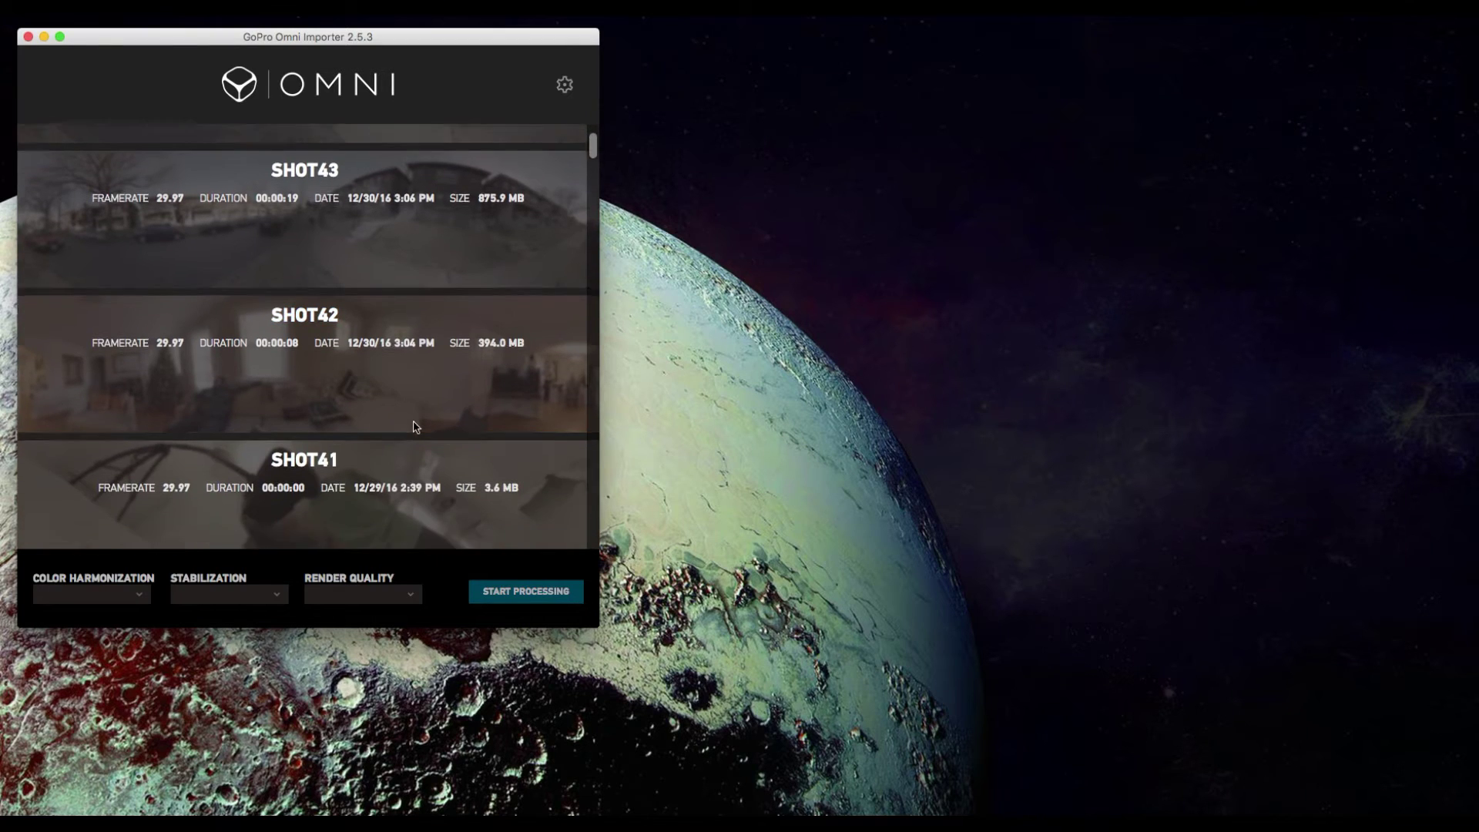
pyautogui.scroll(-2, 416, 427)
pyautogui.scroll(5, 385, 308)
pyautogui.click(374, 183)
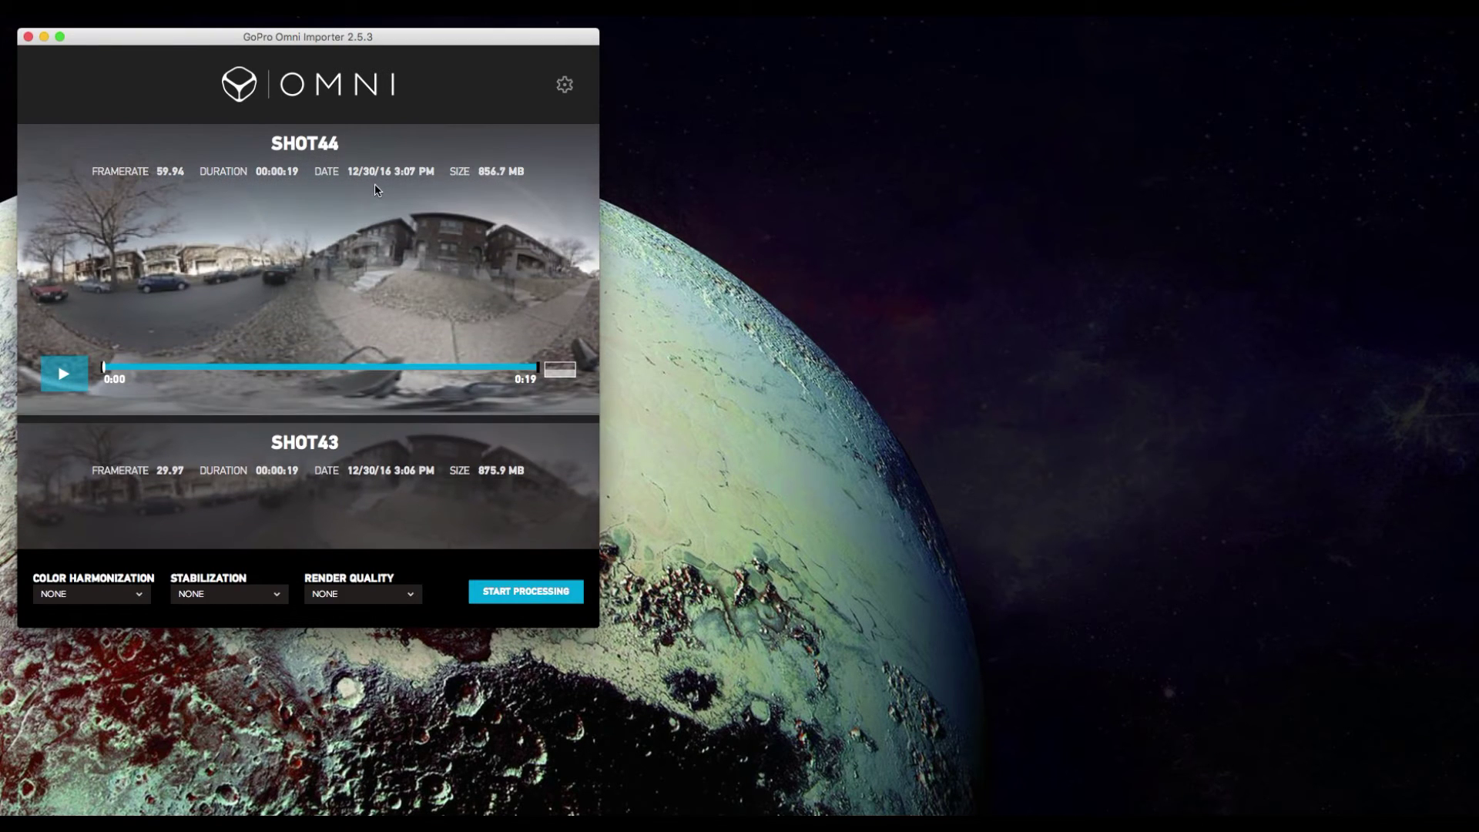
pyautogui.scroll(-1, 382, 303)
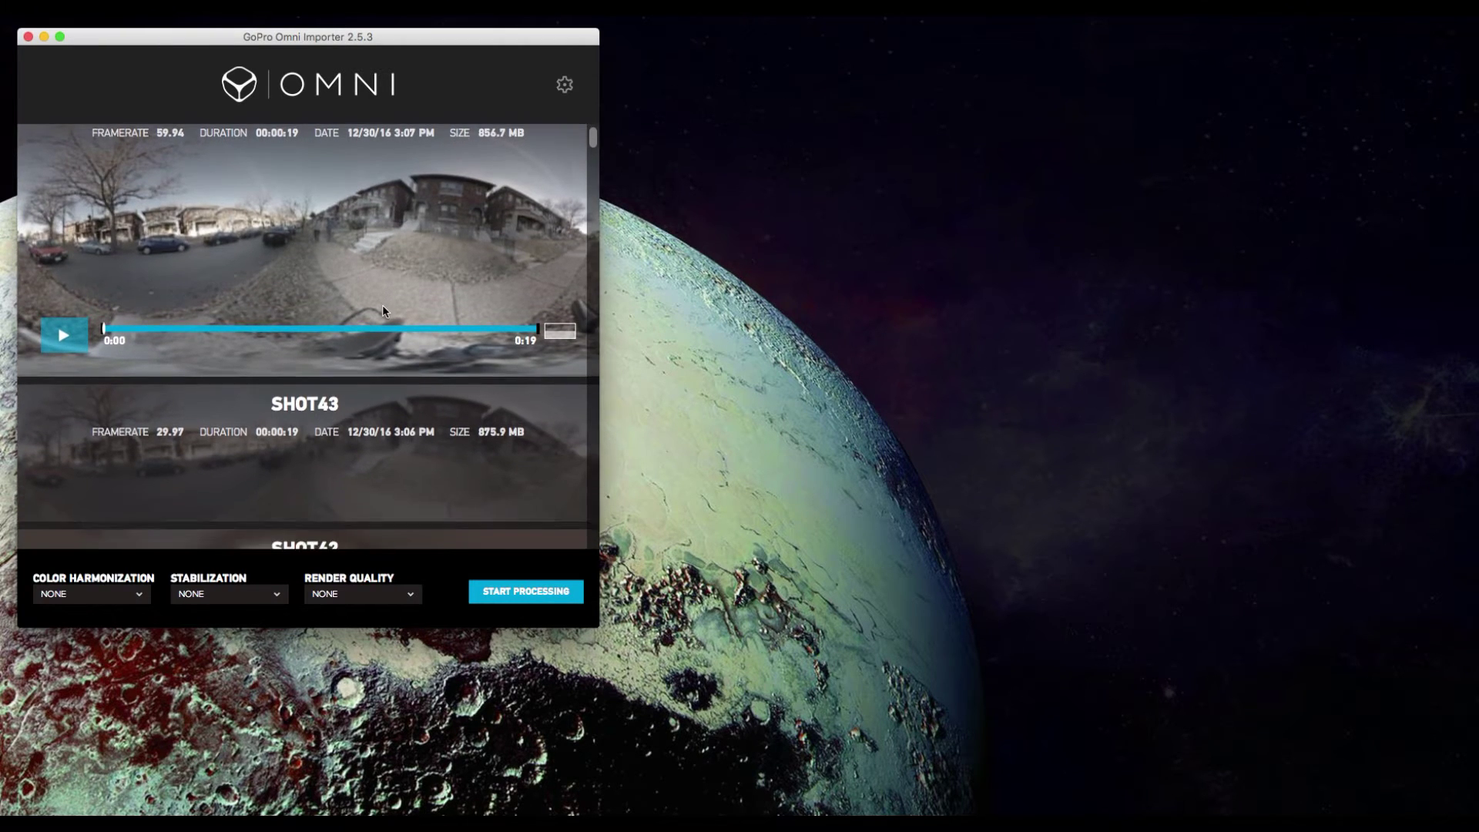
pyautogui.scroll(1, 383, 309)
pyautogui.click(526, 591)
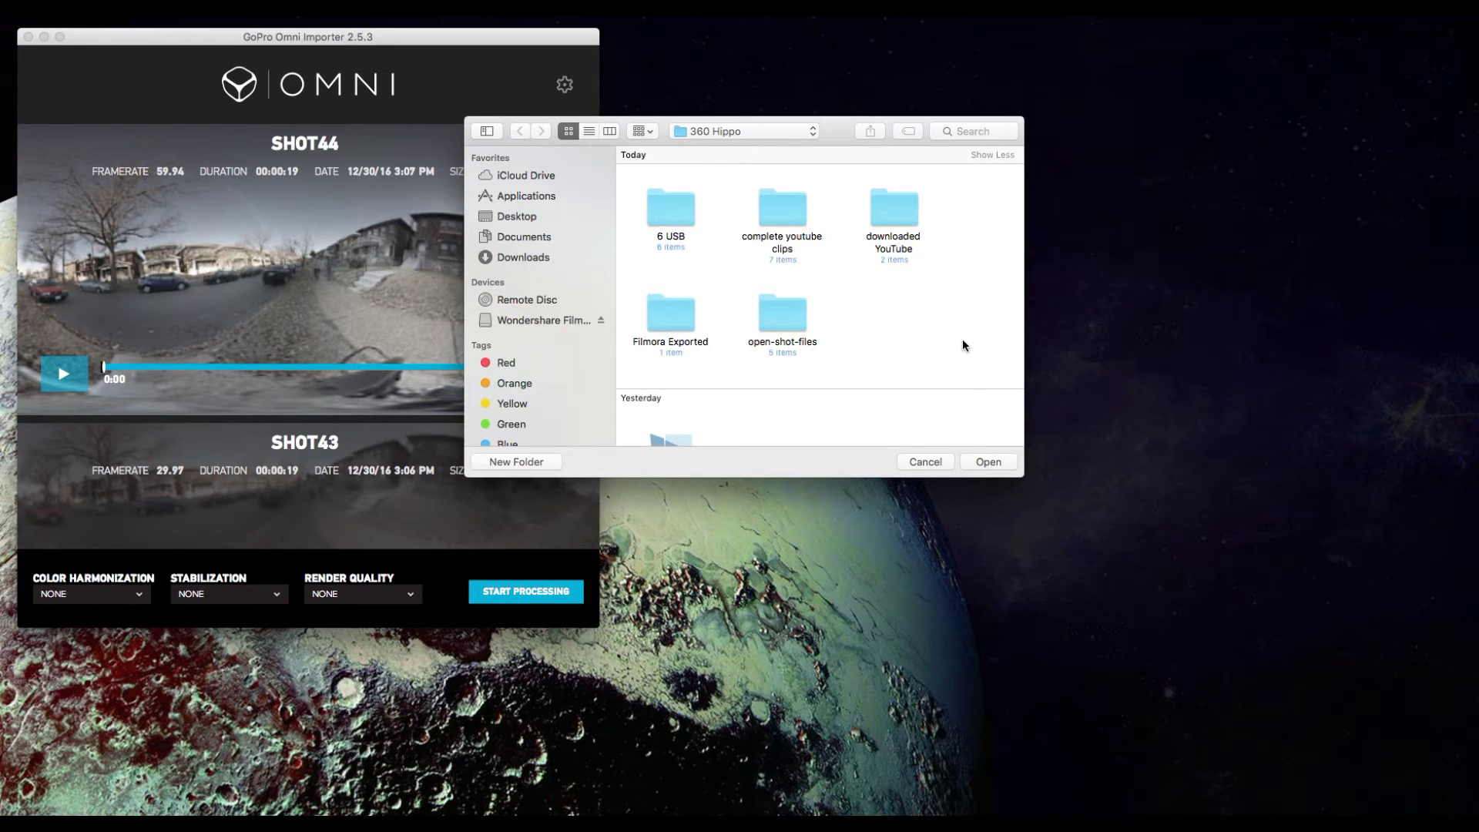
# Choose video, GoPro Omni, 12-30-2016 as SHOT44's output folder and process it.
pyautogui.scroll(-5, 961, 339)
pyautogui.press('v')
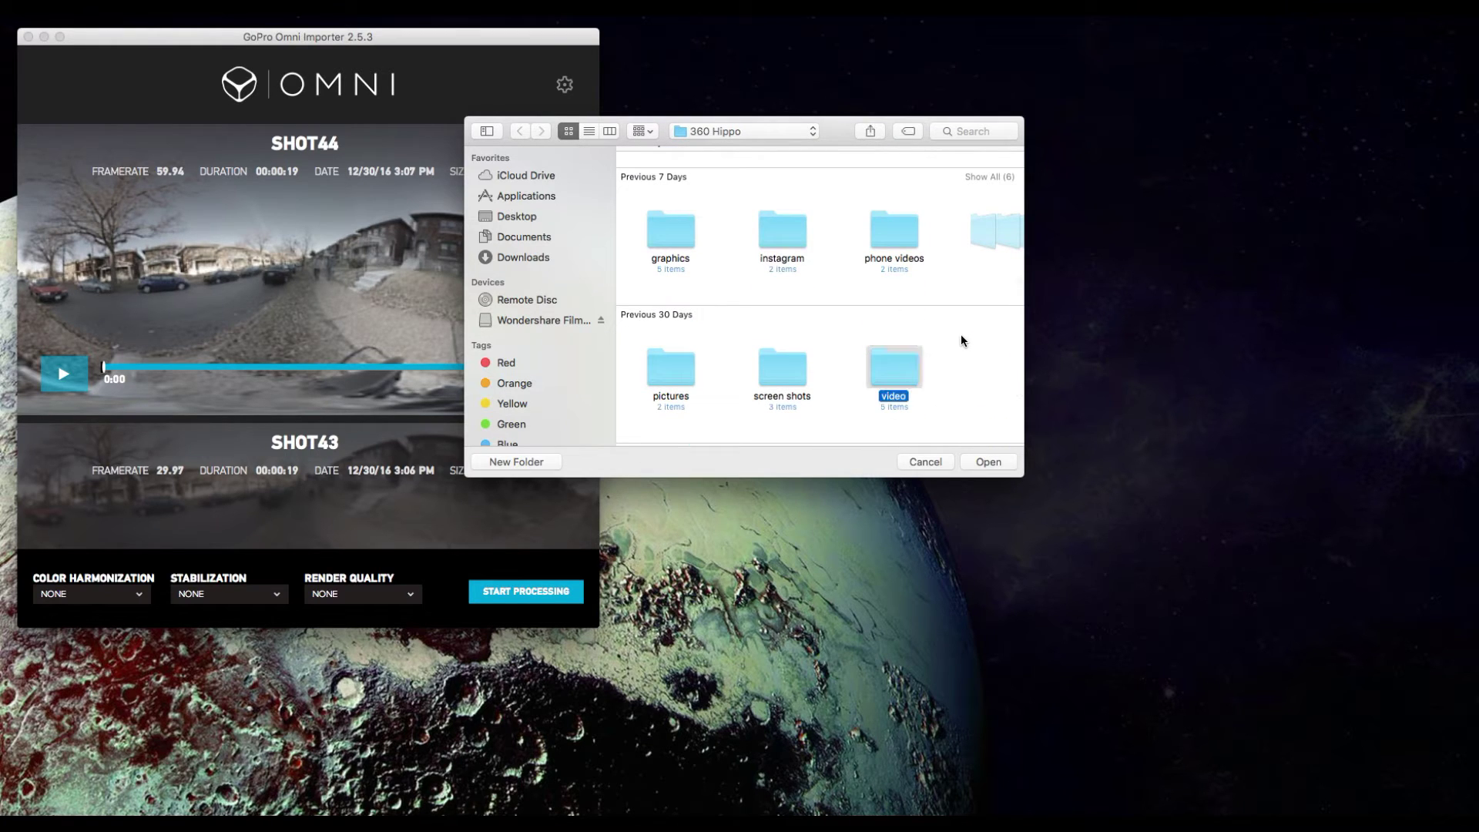
pyautogui.doubleClick(886, 362)
pyautogui.doubleClick(677, 169)
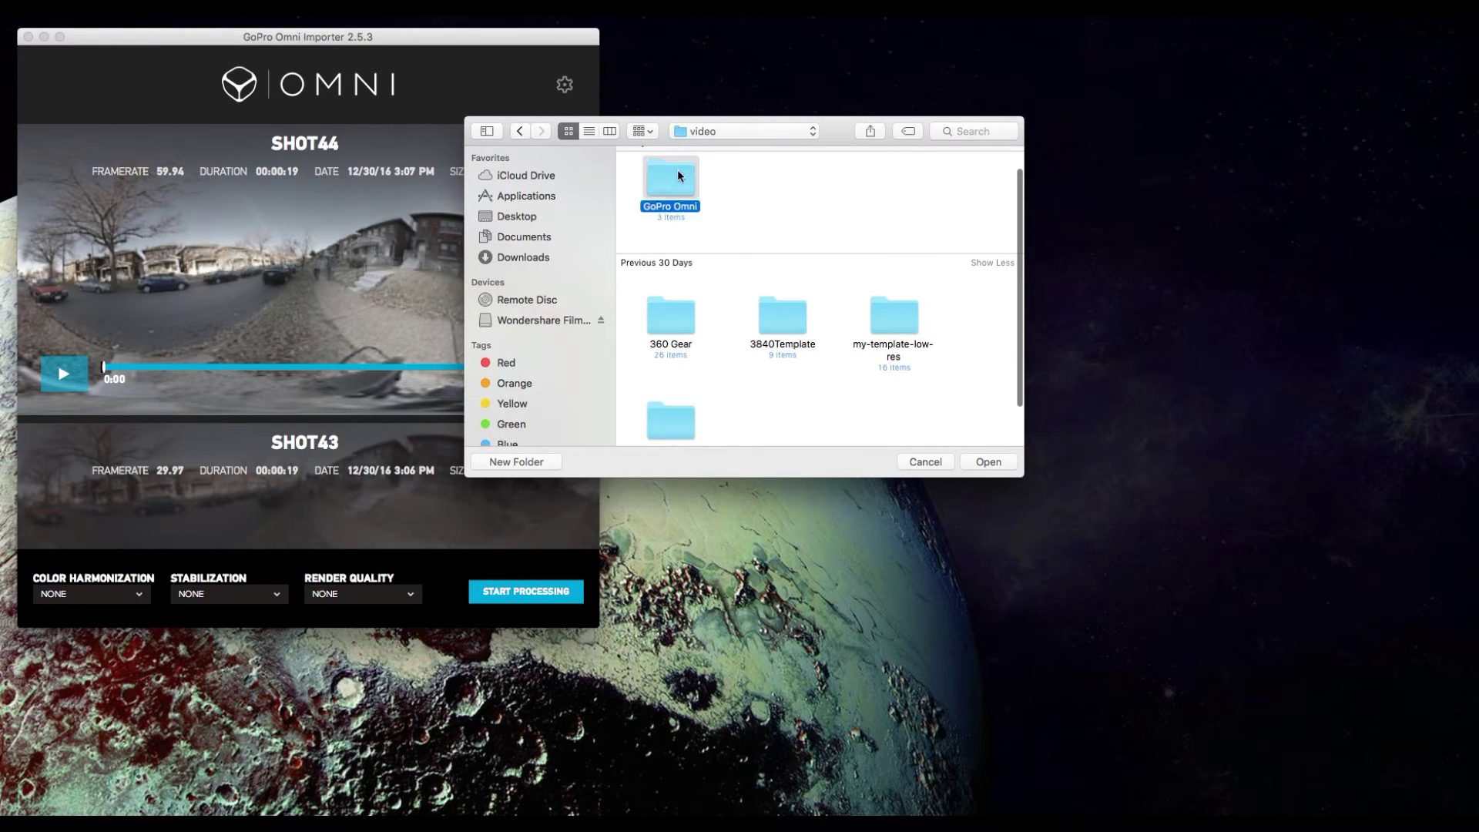
pyautogui.click(669, 191)
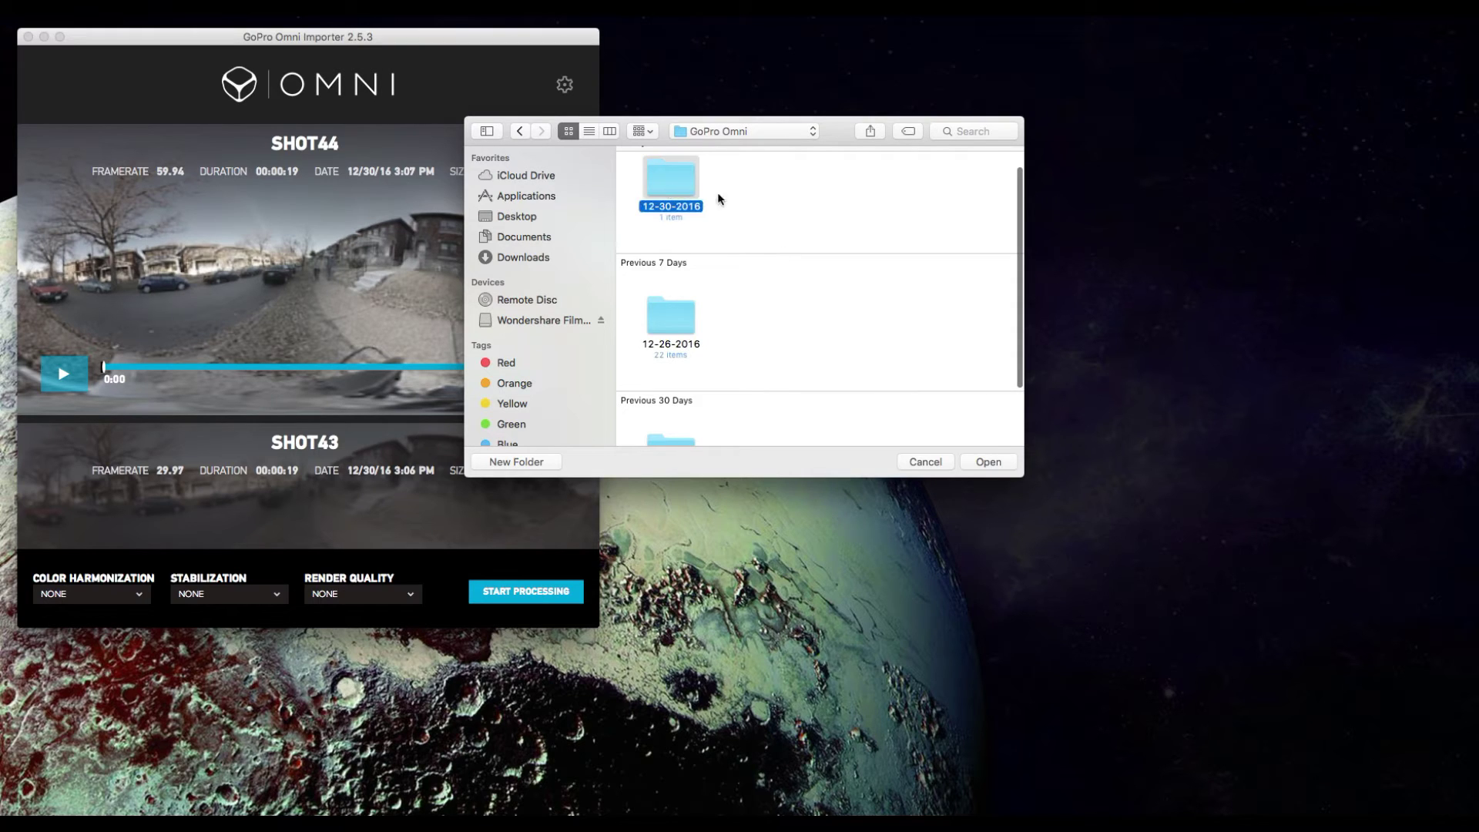
pyautogui.click(761, 220)
pyautogui.doubleClick(663, 177)
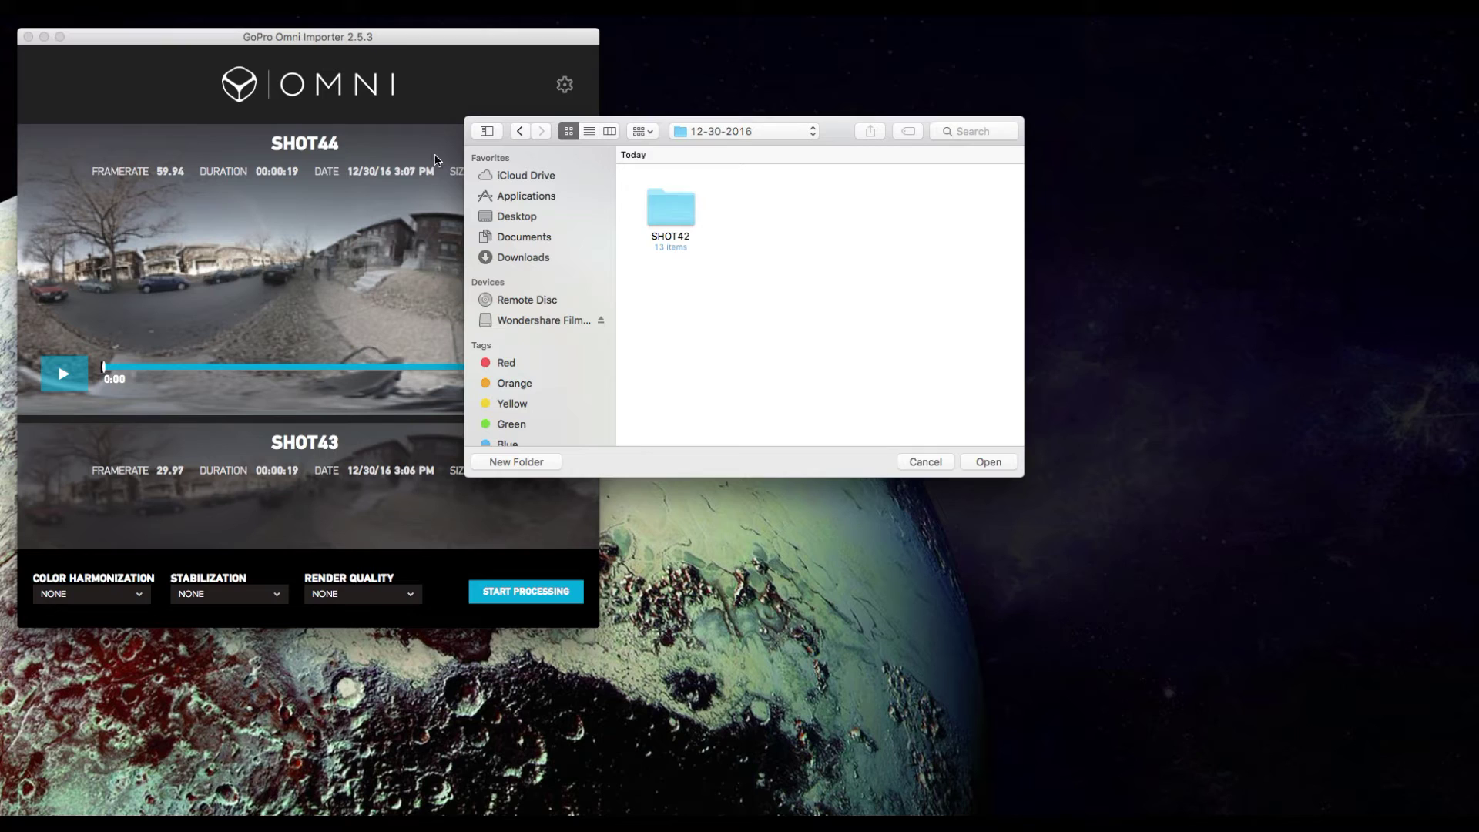
pyautogui.click(989, 463)
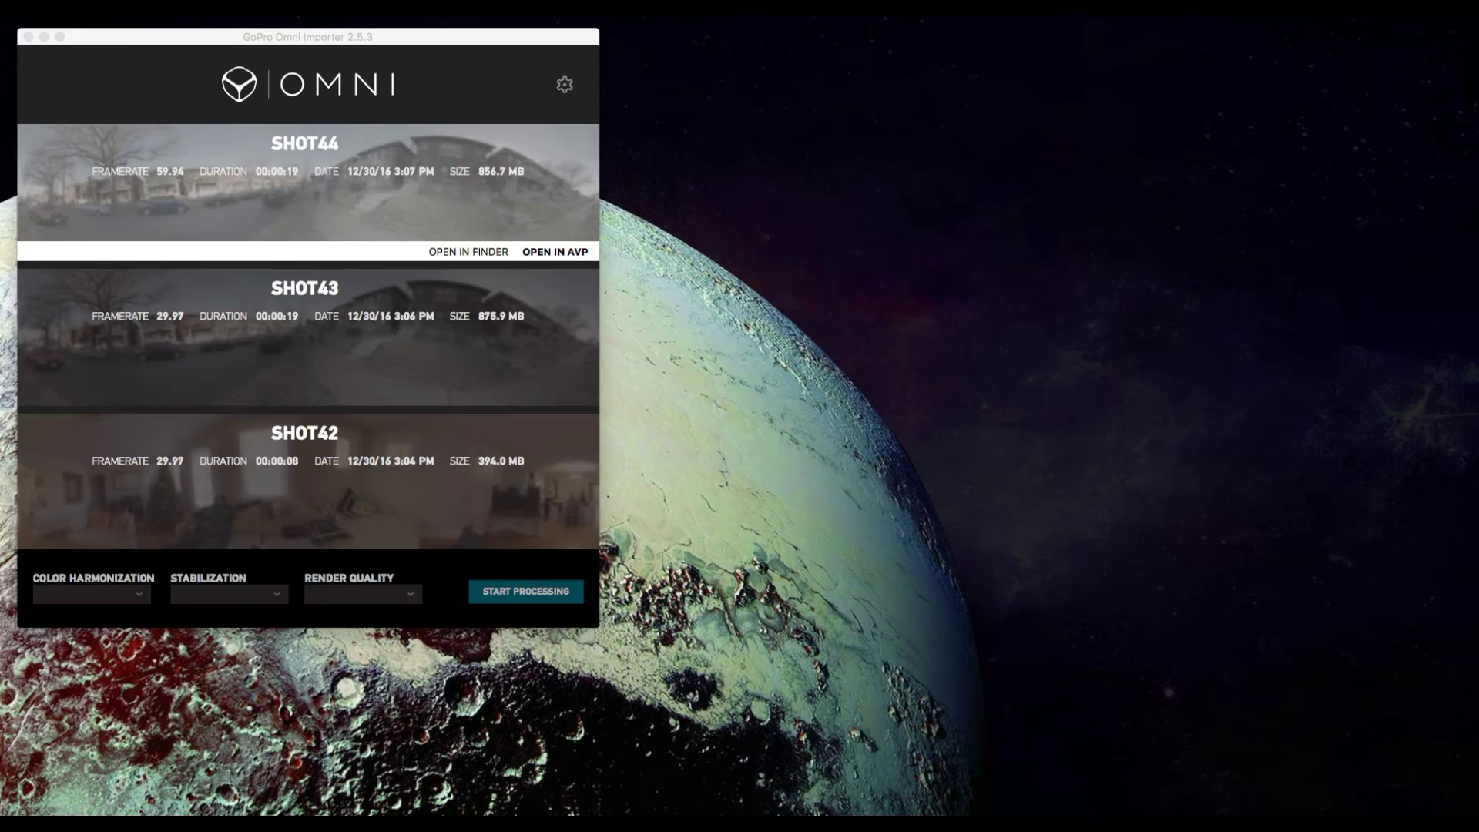
# Open SHOT44 in Autopano Video Pro, enlarge the window nearly full screen, and show Blend settings.
pyautogui.click(555, 252)
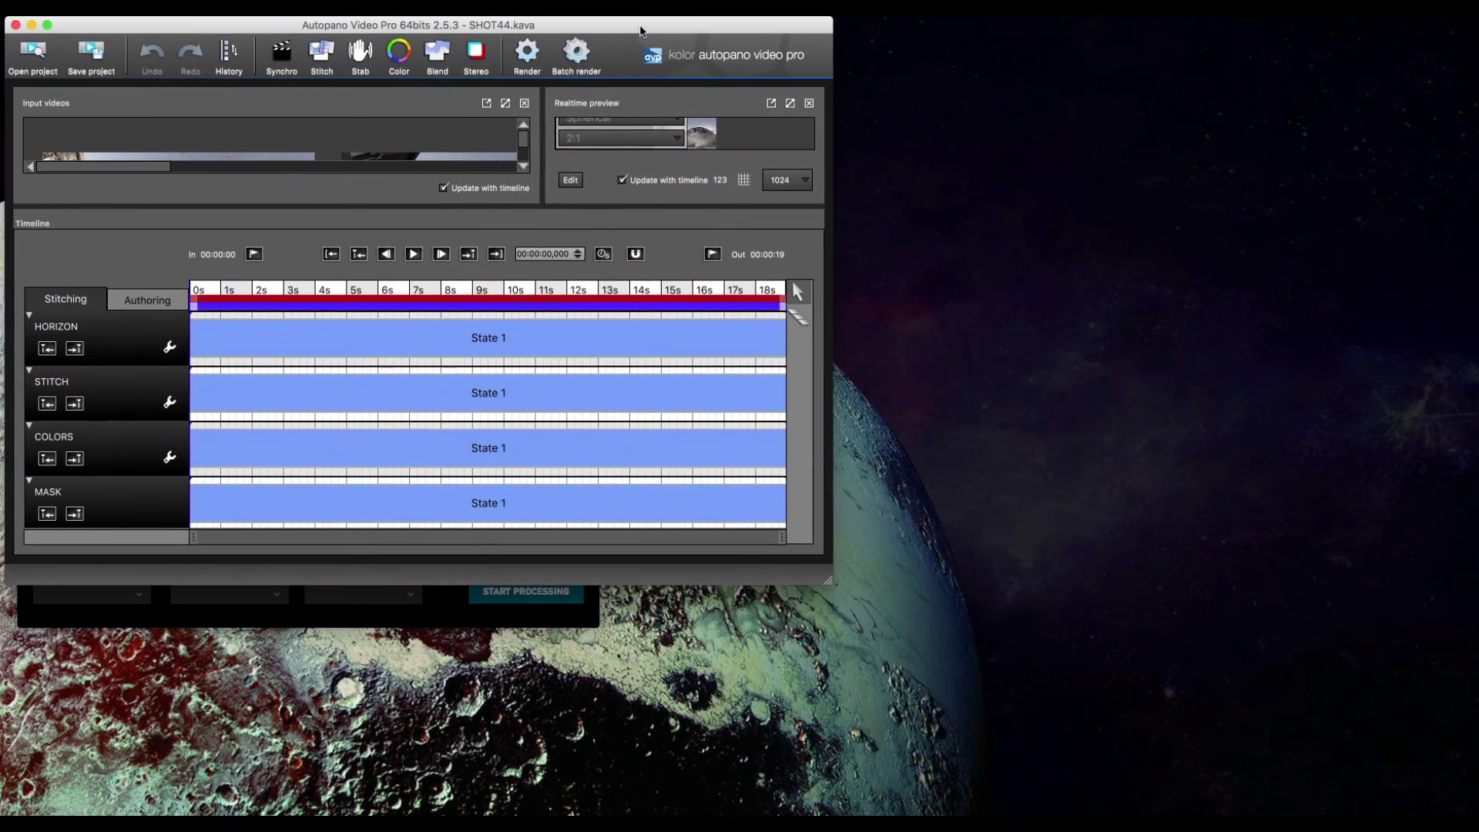
pyautogui.moveTo(828, 581); pyautogui.dragTo(1476, 815)
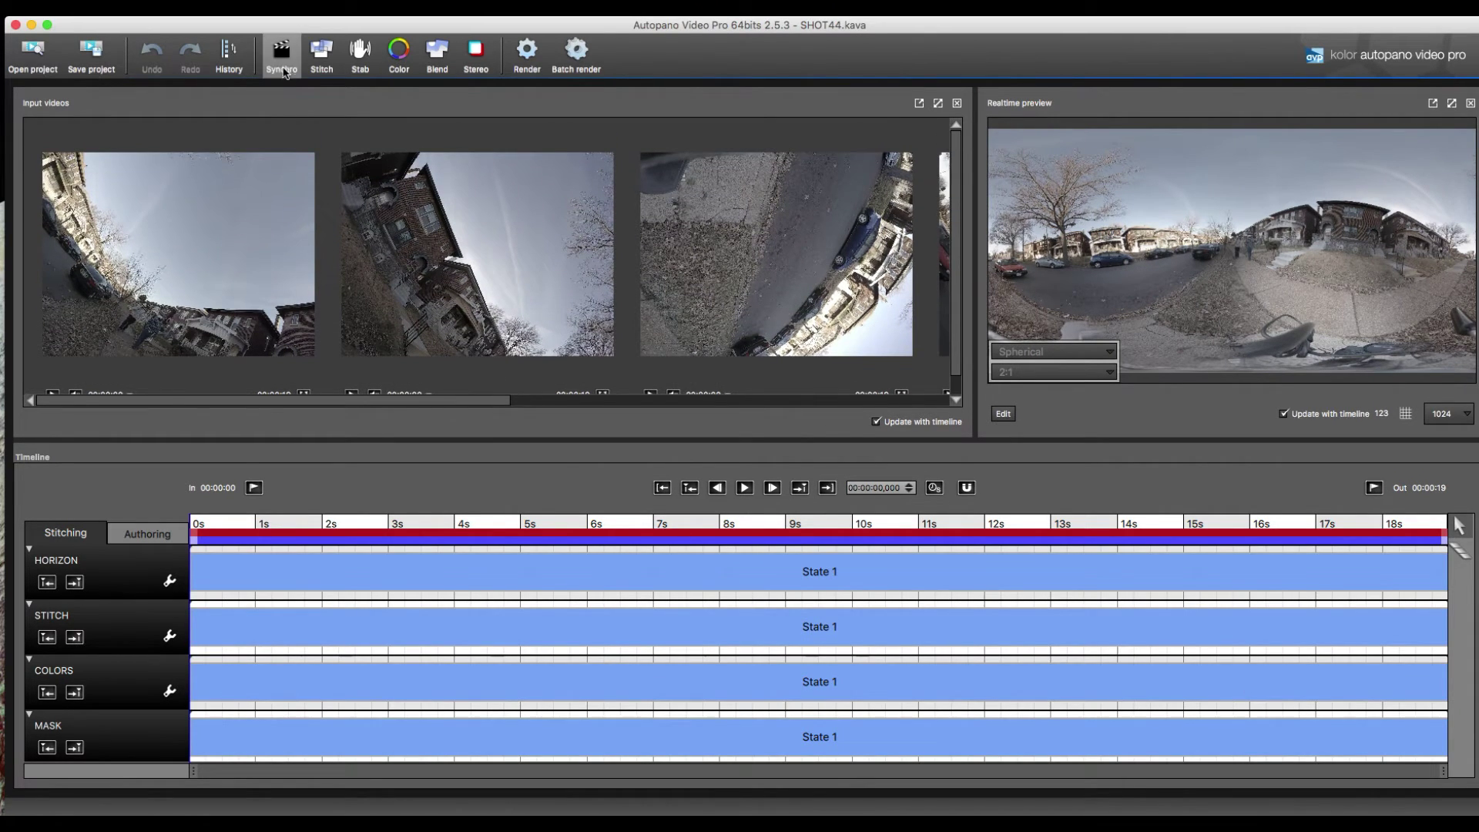
pyautogui.click(438, 56)
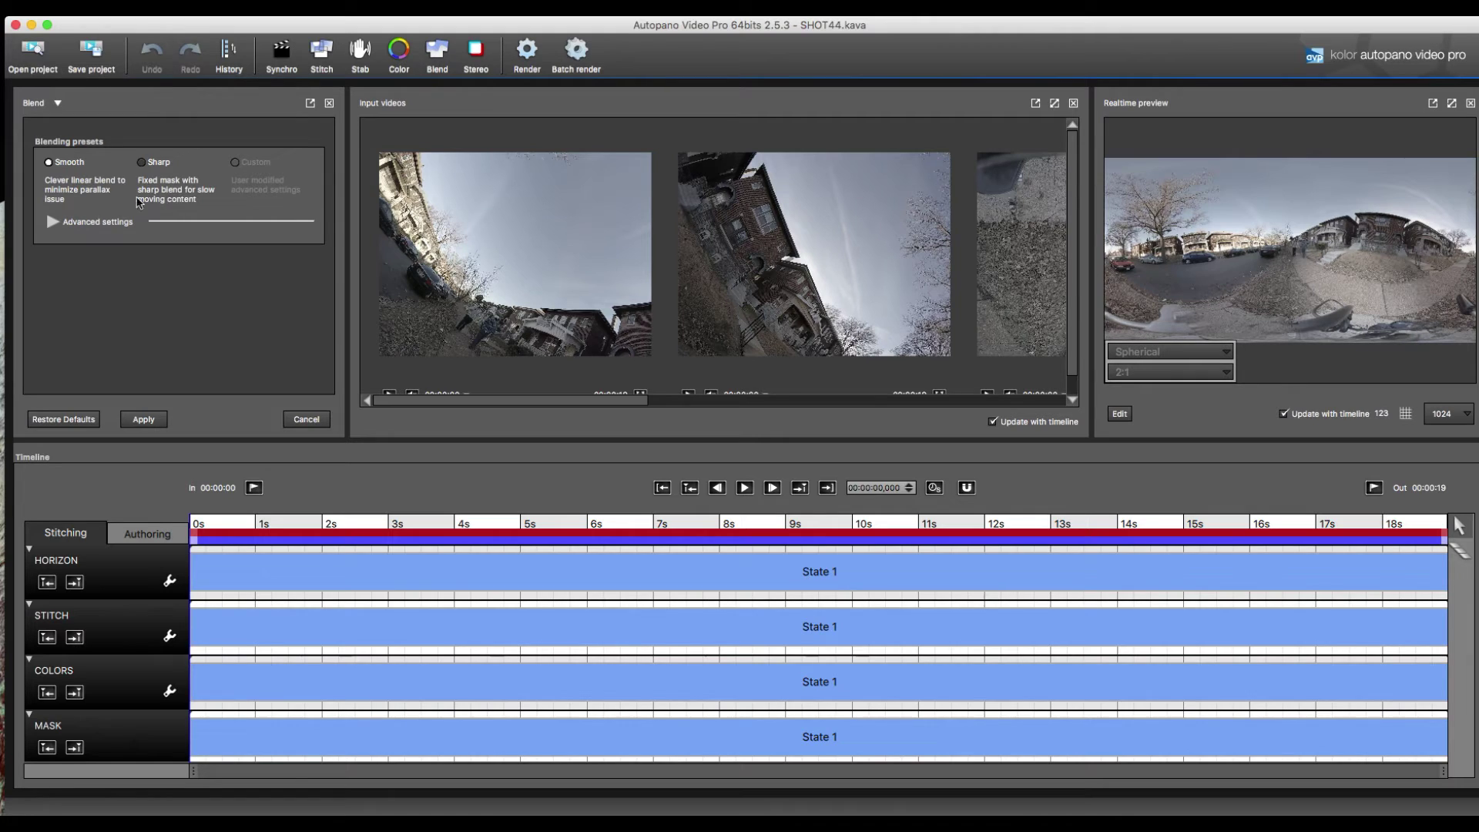
# Switch blending to the Sharp preset under Advanced settings, then review Color and Render settings.
pyautogui.click(65, 225)
pyautogui.click(143, 161)
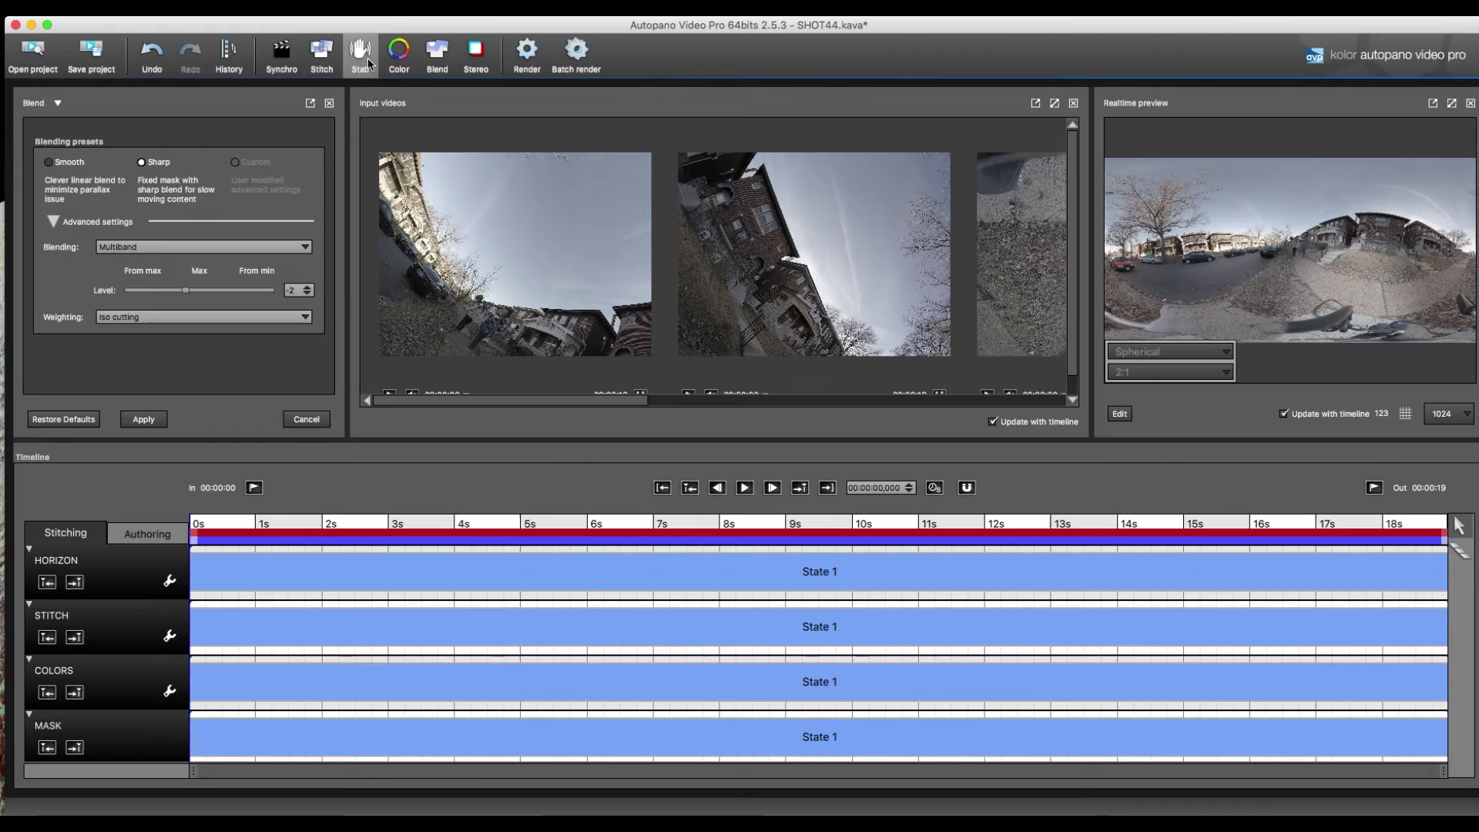
pyautogui.click(398, 62)
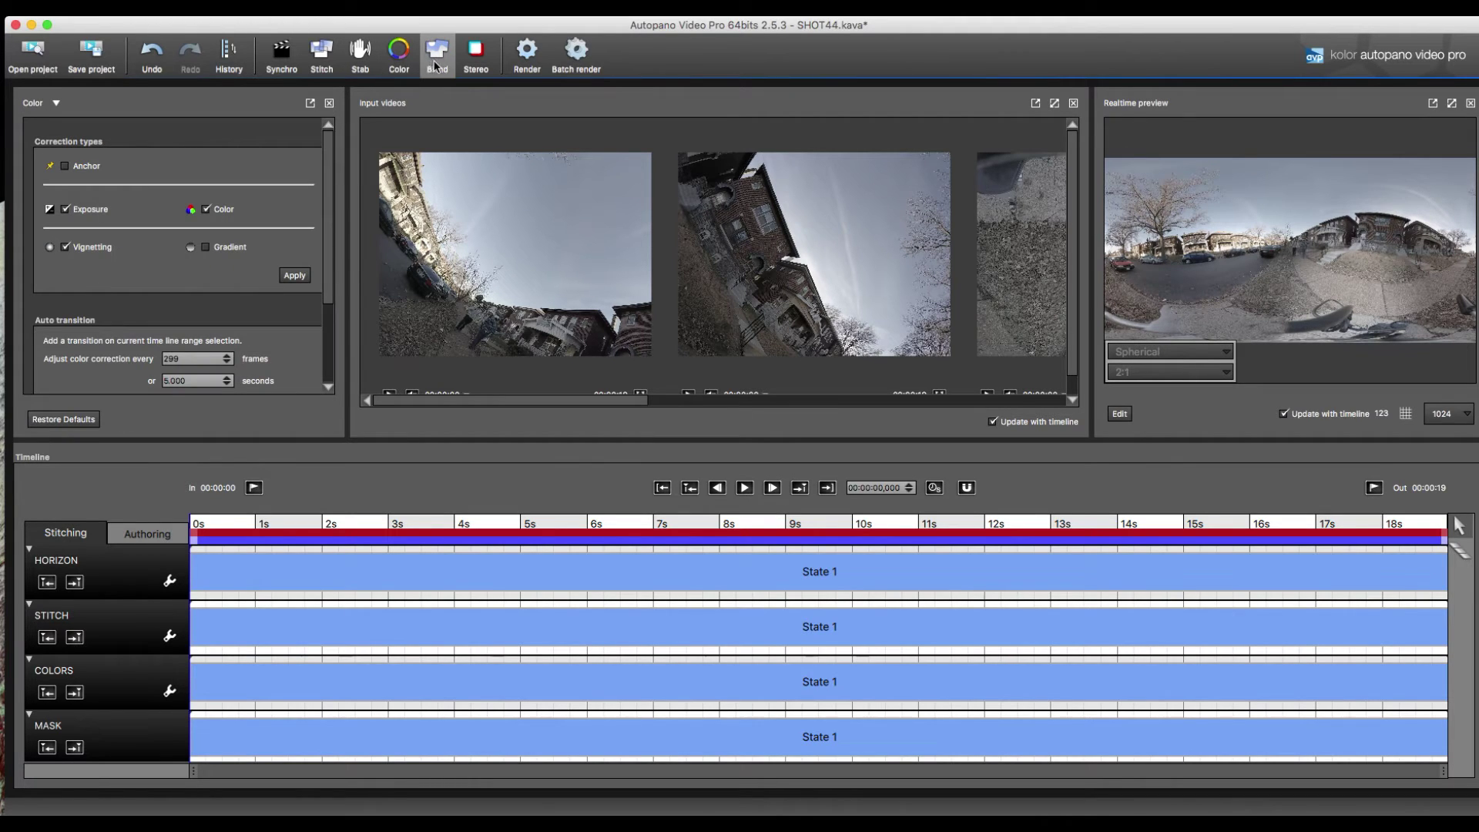
pyautogui.click(519, 60)
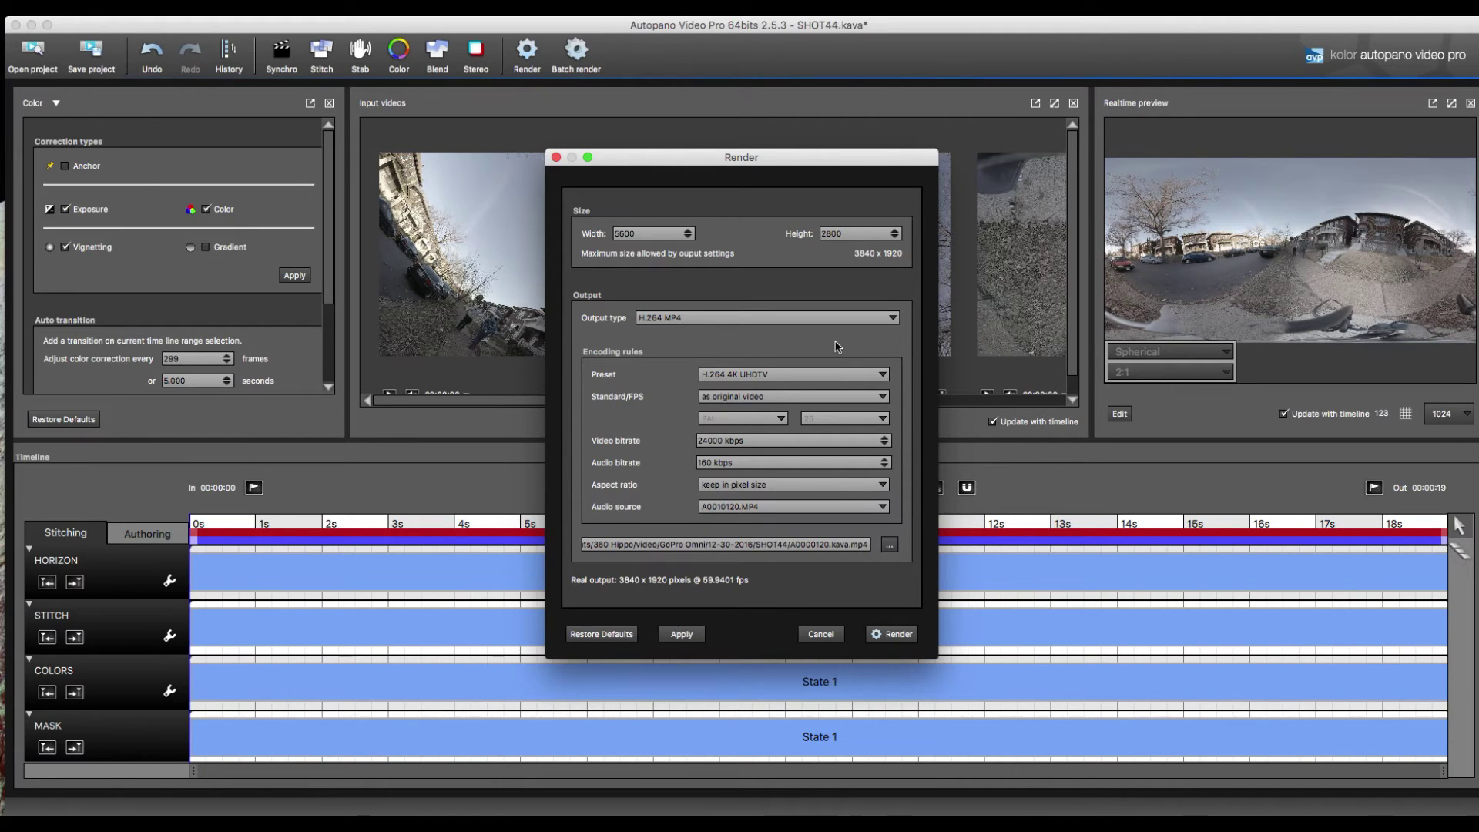
# Render the stitched video to A0000120.kava.mp4 in the batch renderer.
pyautogui.click(886, 634)
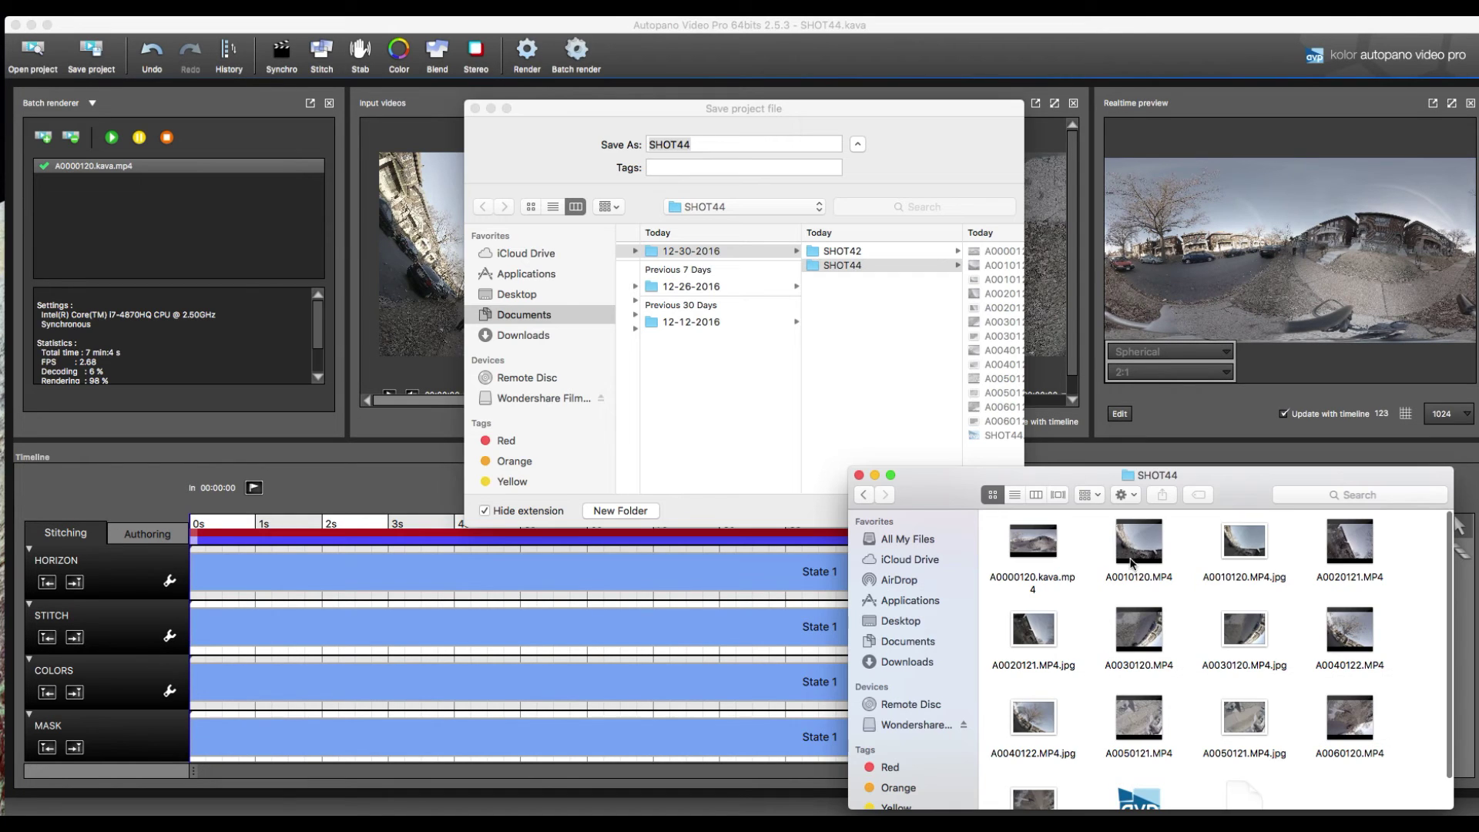
# Check A0000120.kava.mp4 in the SHOT44 folder, save the project as SHOT44, and hide the folder.
pyautogui.click(1129, 558)
pyautogui.click(1028, 539)
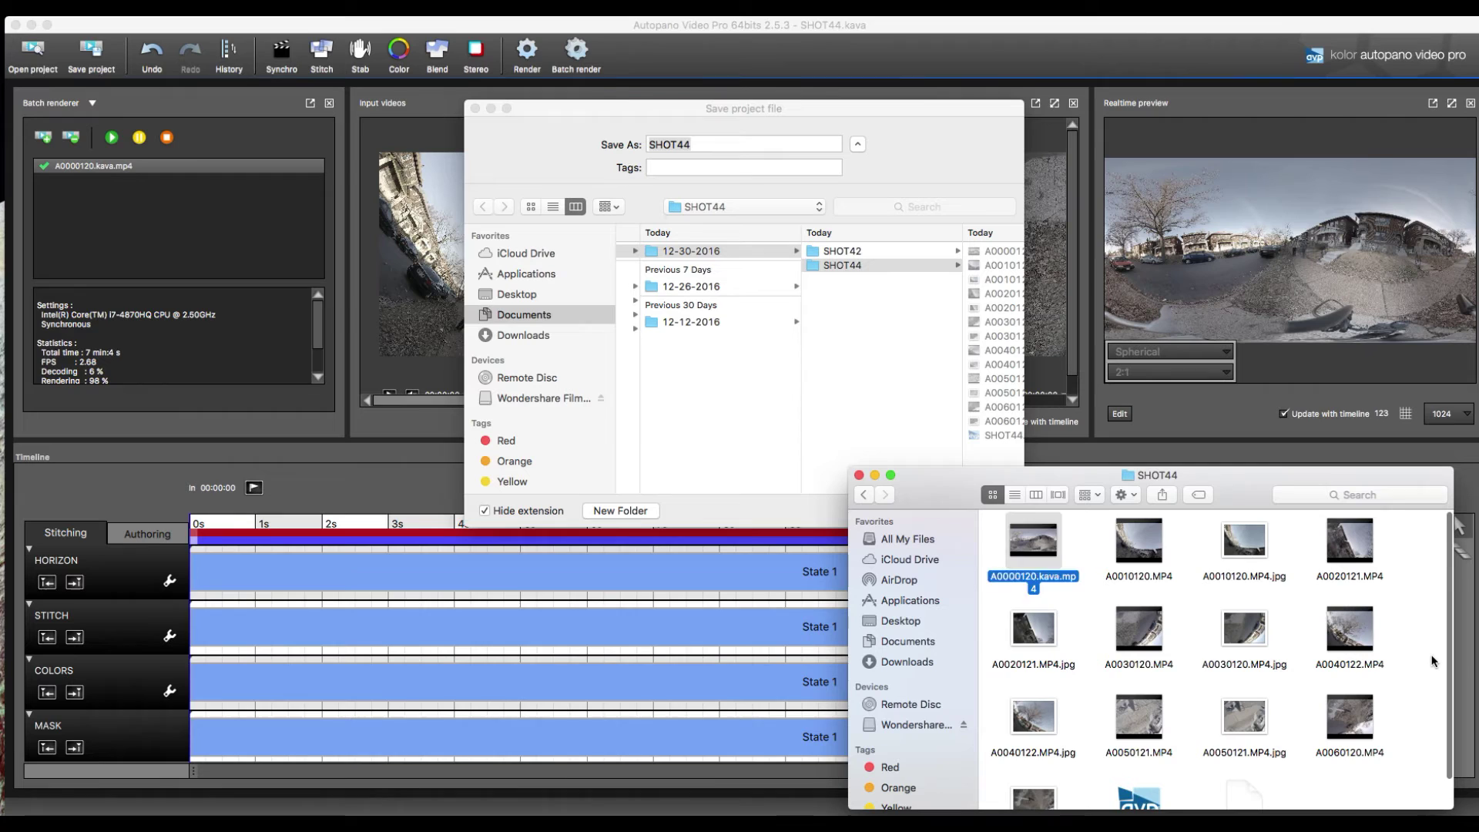
pyautogui.click(1463, 661)
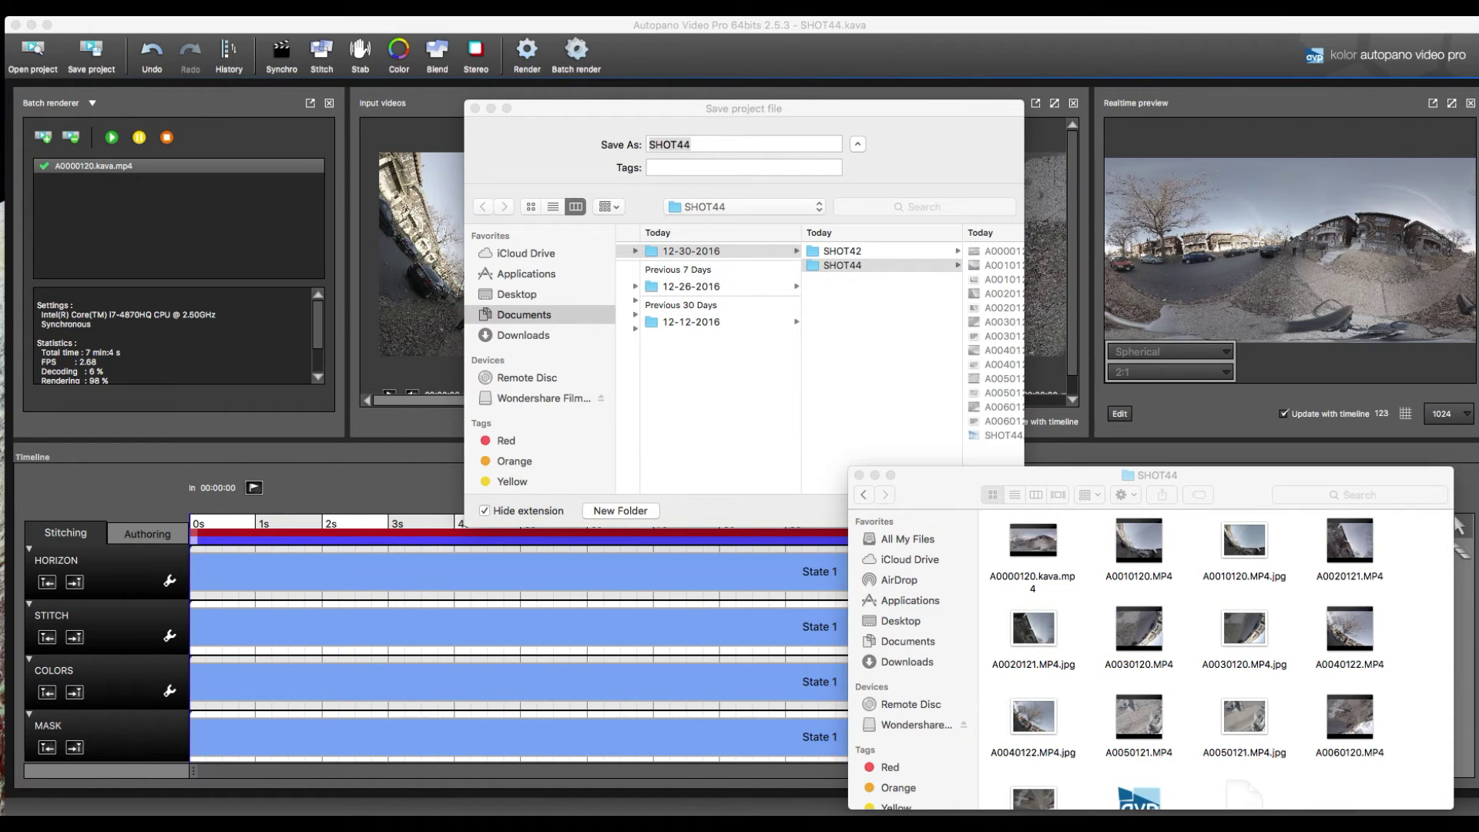
pyautogui.click(879, 116)
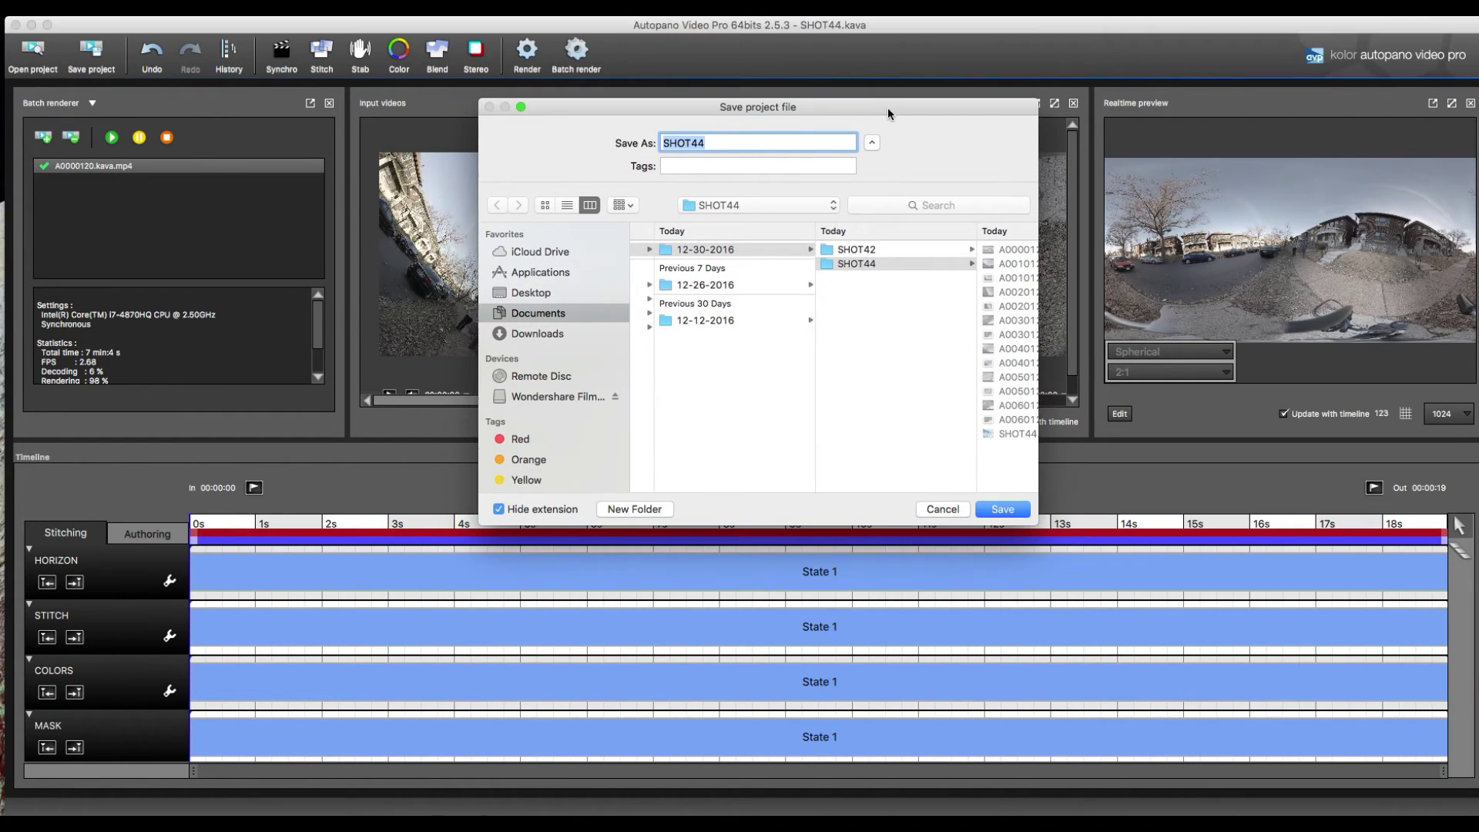
pyautogui.click(941, 506)
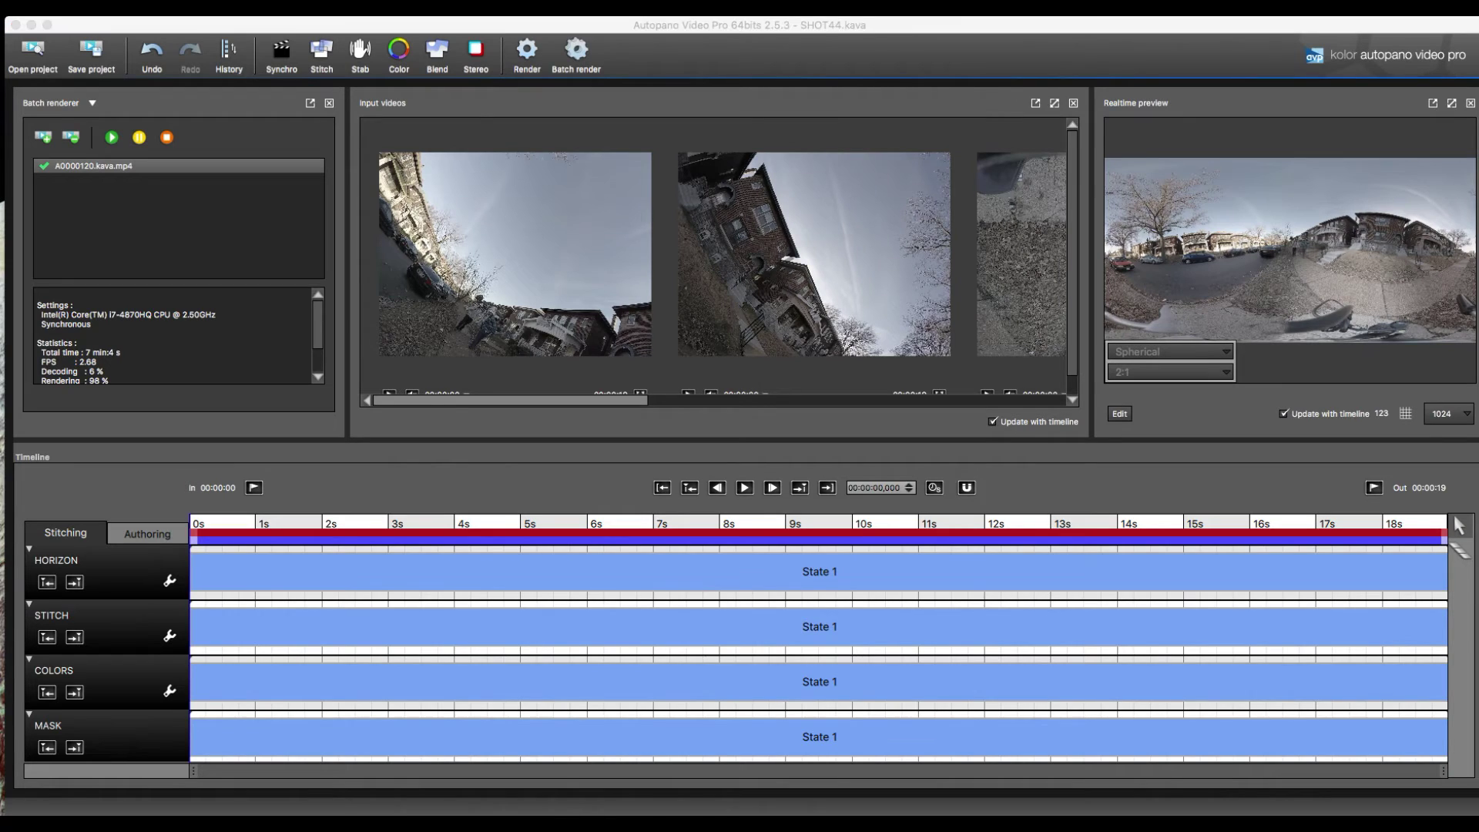
pyautogui.press('super+Tab')
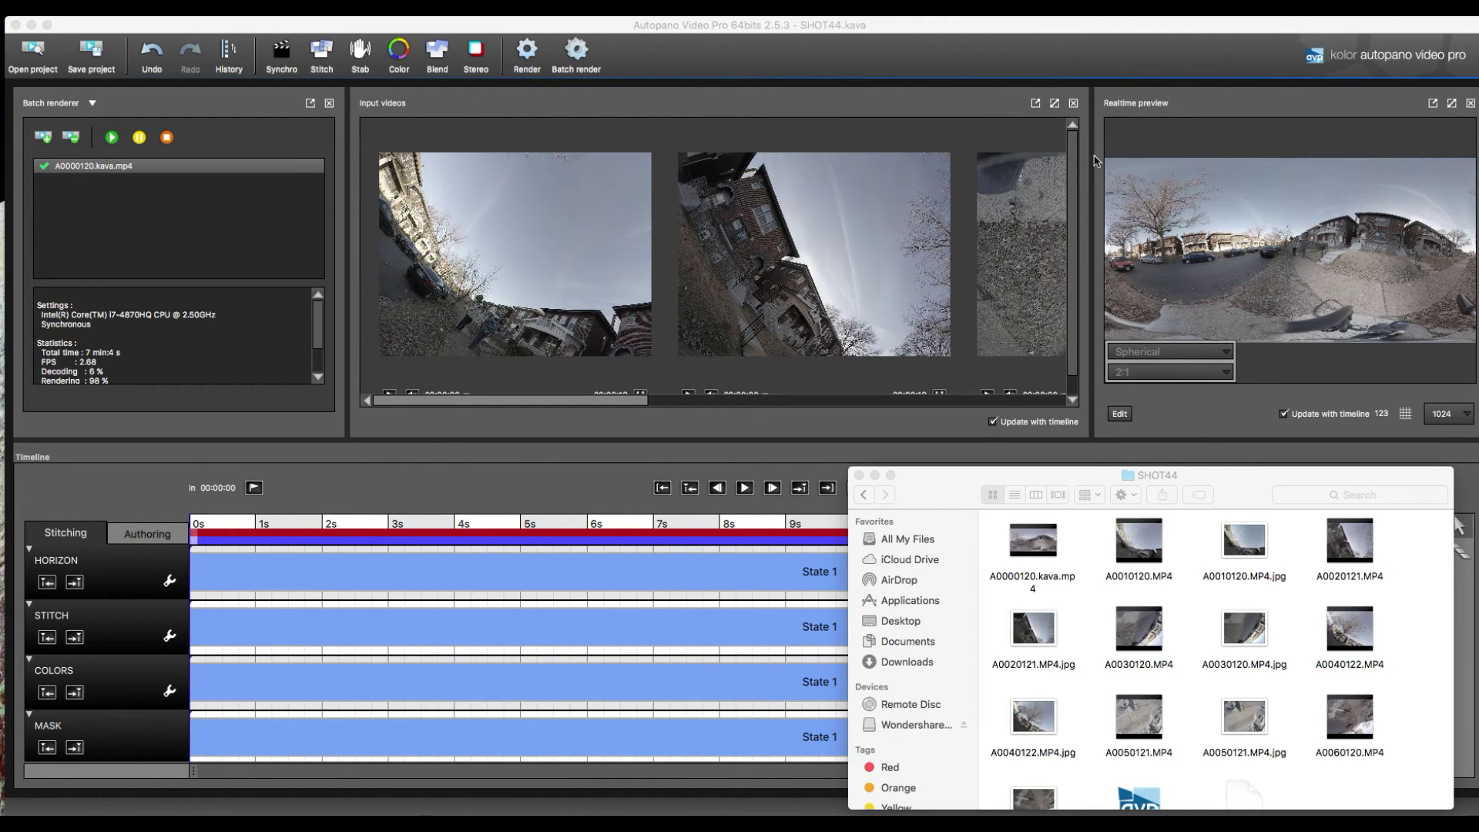
pyautogui.press('super+w')
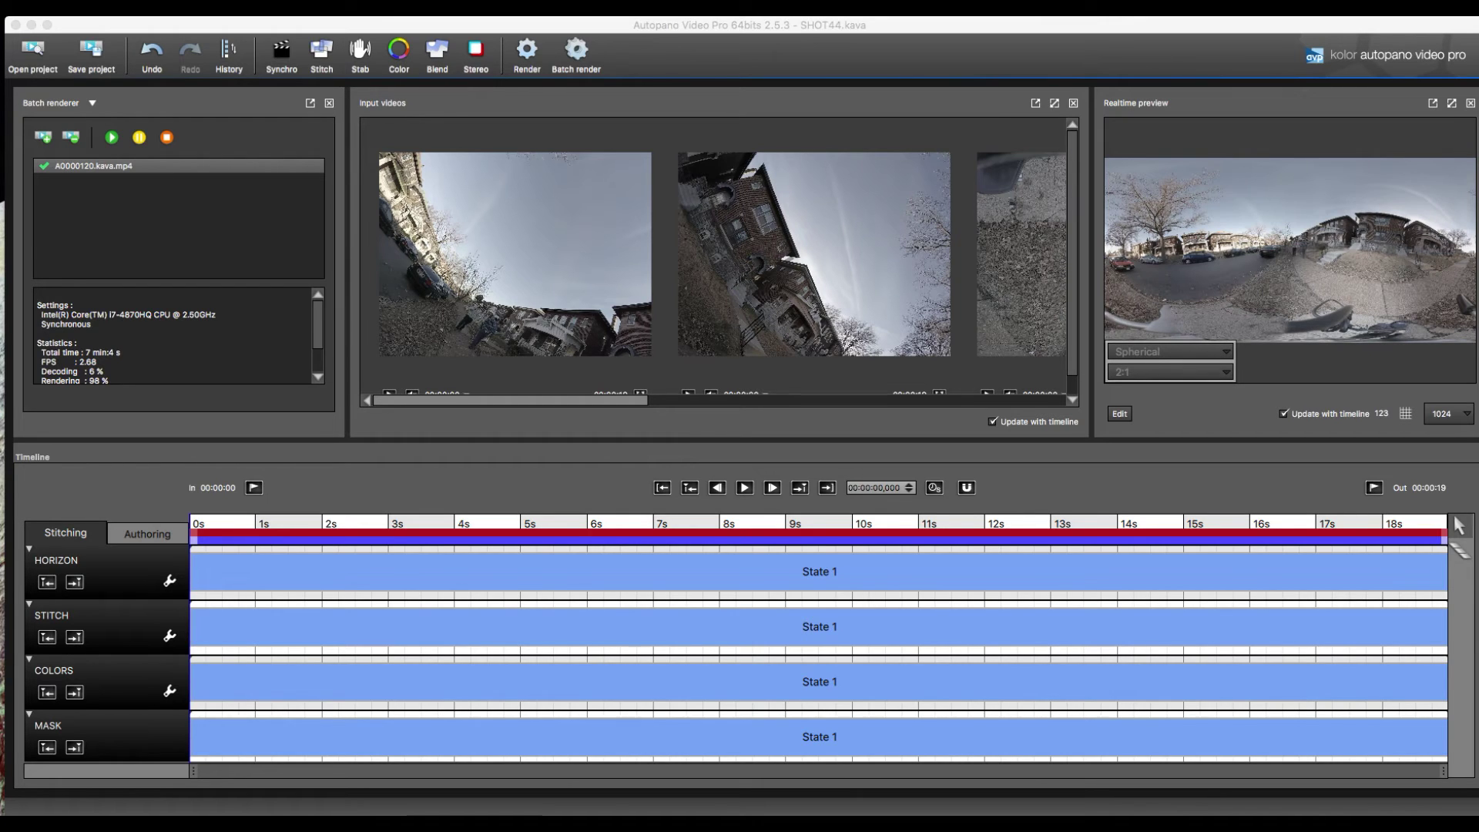
# Read YouTube's Upload 360-degree videos help page in Chrome, then switch back.
pyautogui.press('super+Tab')
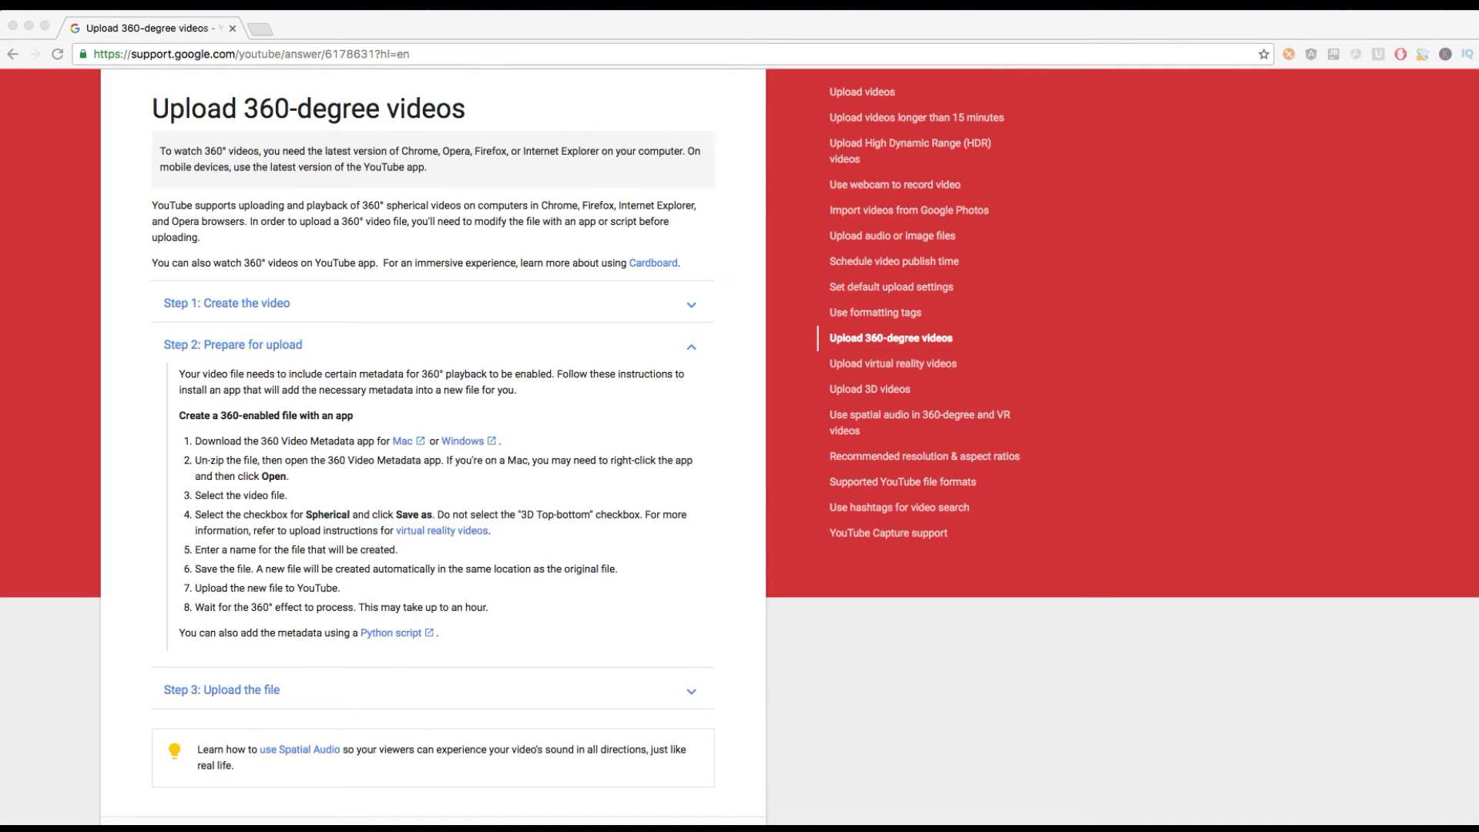
pyautogui.press('super+Tab')
pyautogui.press('super+Tab')
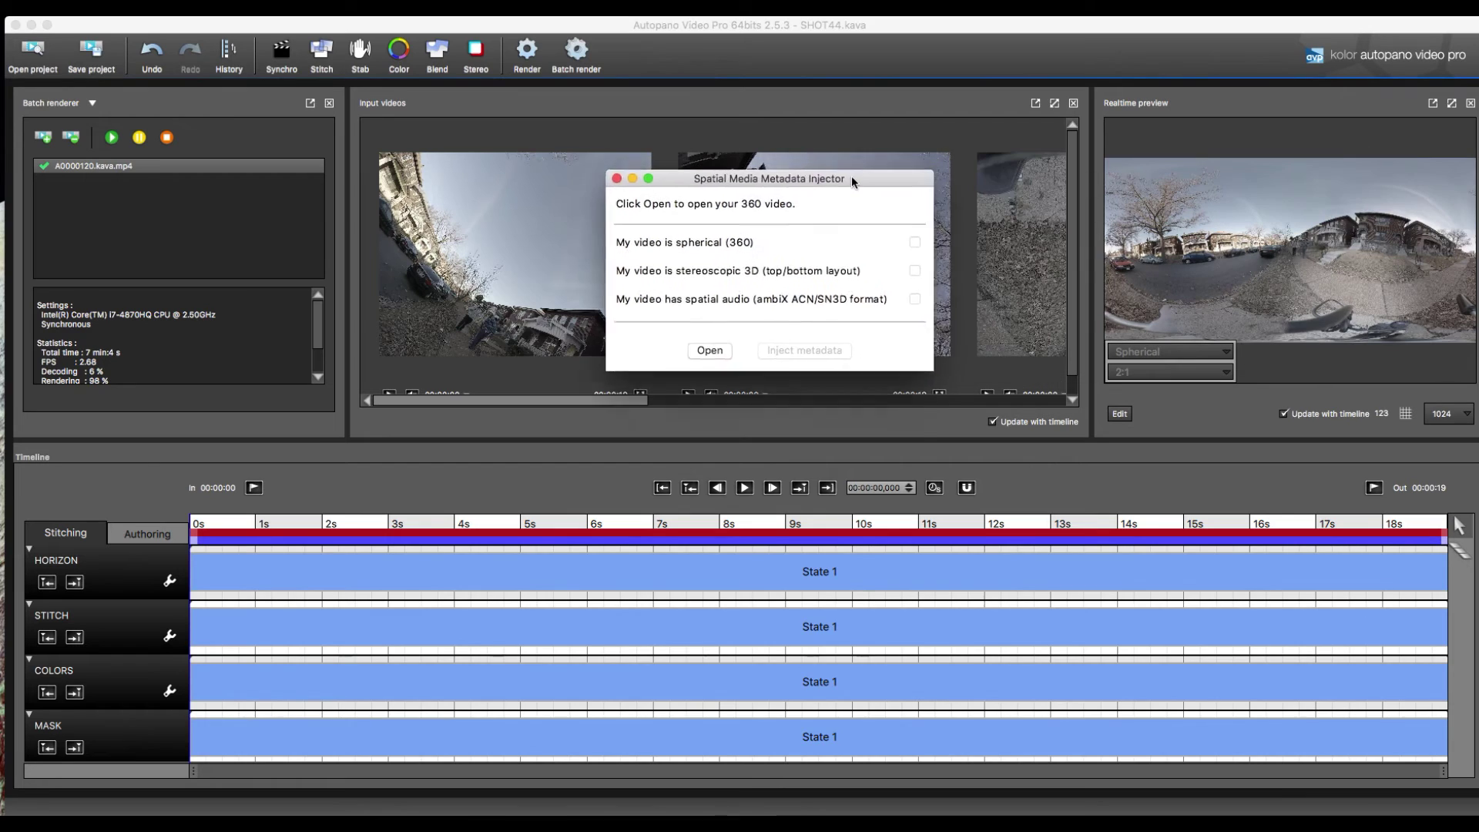
# Load 12-30-2016/SHOT44/A0000120.kava.mp4 and save a spherical 360 copy as A0000120.kava_injected.mp4.
pyautogui.moveTo(770, 179); pyautogui.dragTo(612, 276)
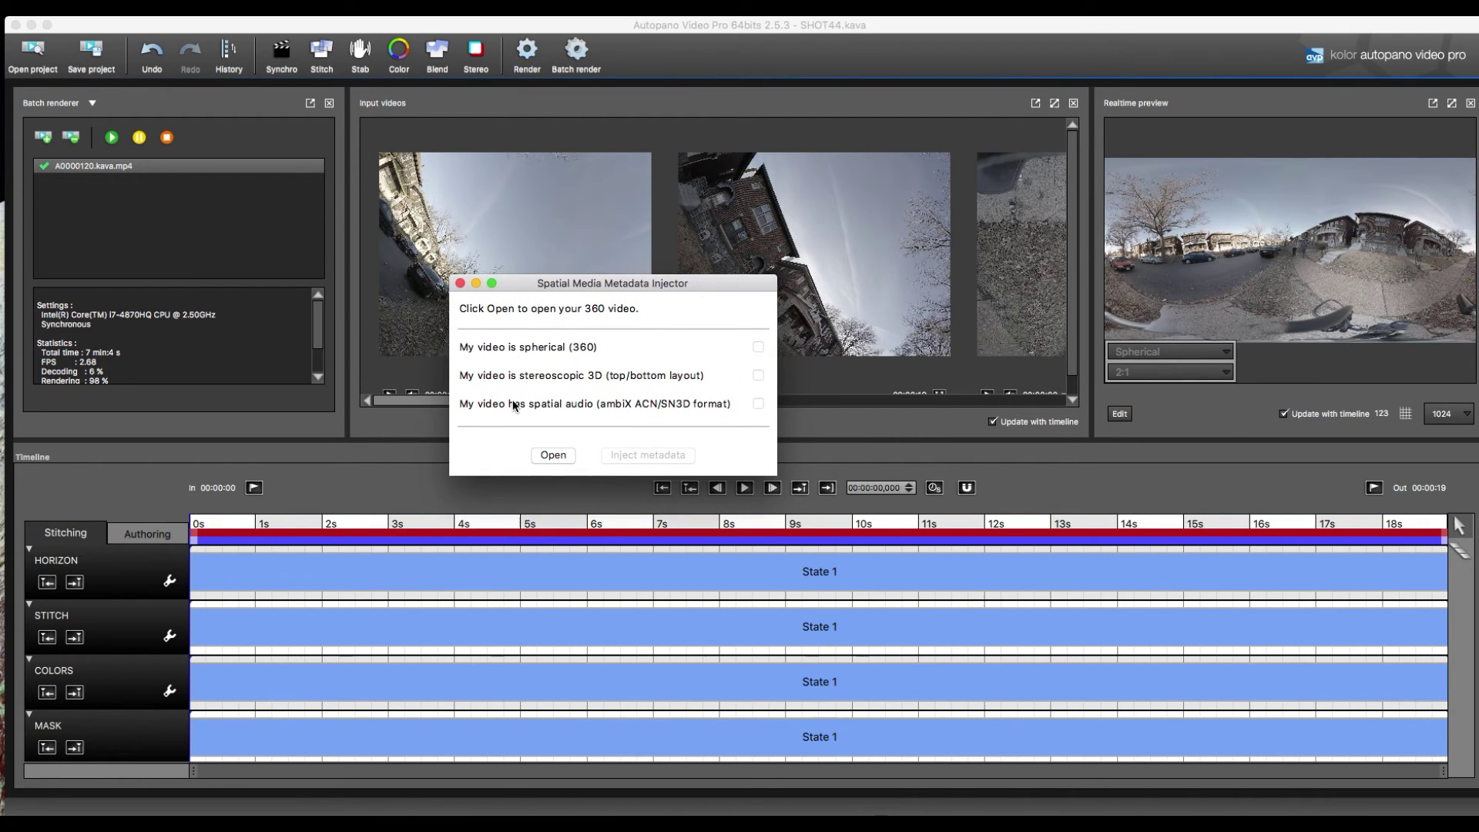
pyautogui.click(553, 455)
pyautogui.doubleClick(676, 185)
pyautogui.click(800, 211)
pyautogui.doubleClick(800, 211)
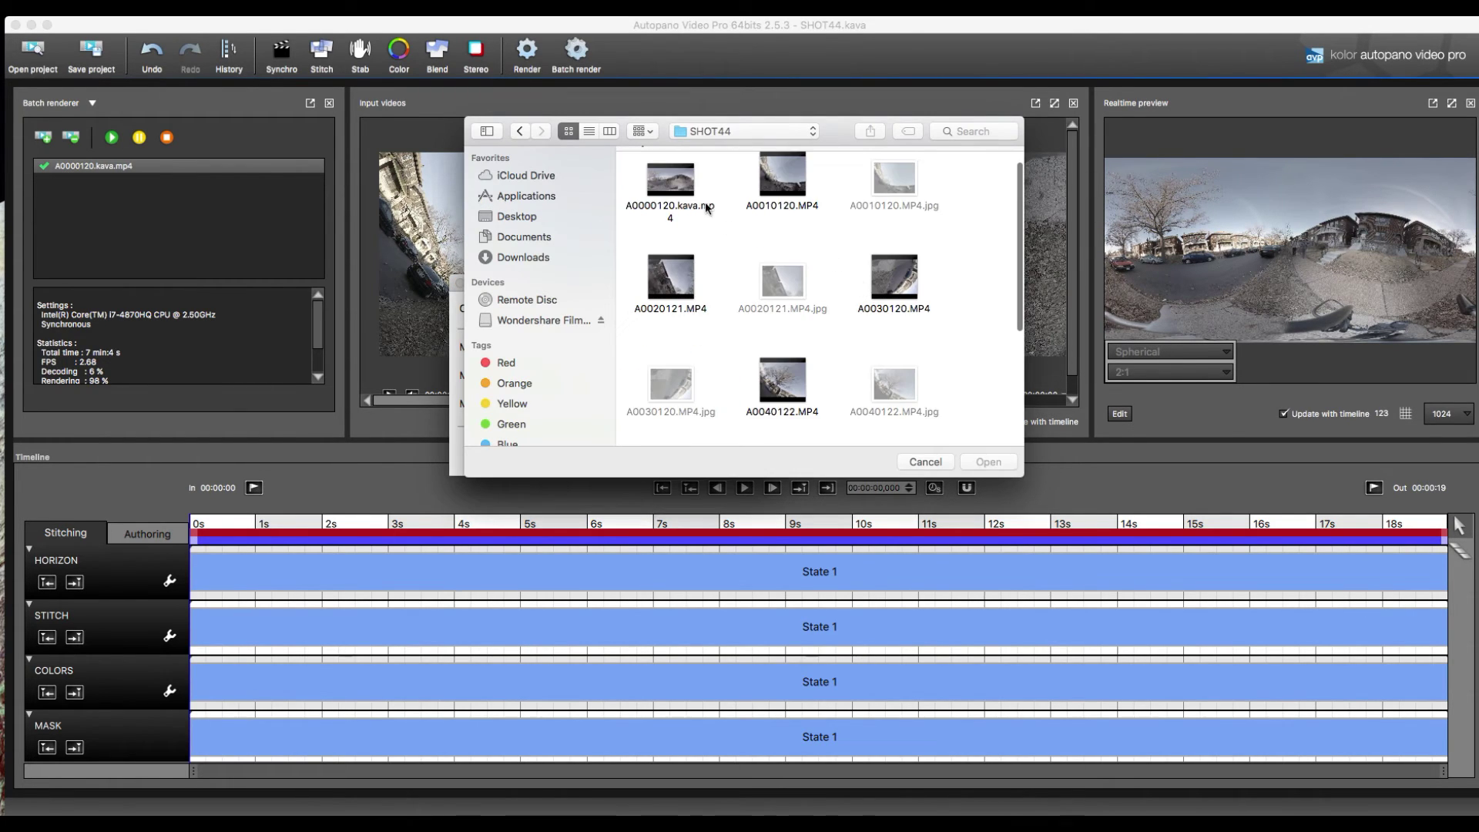
pyautogui.click(667, 183)
pyautogui.click(978, 460)
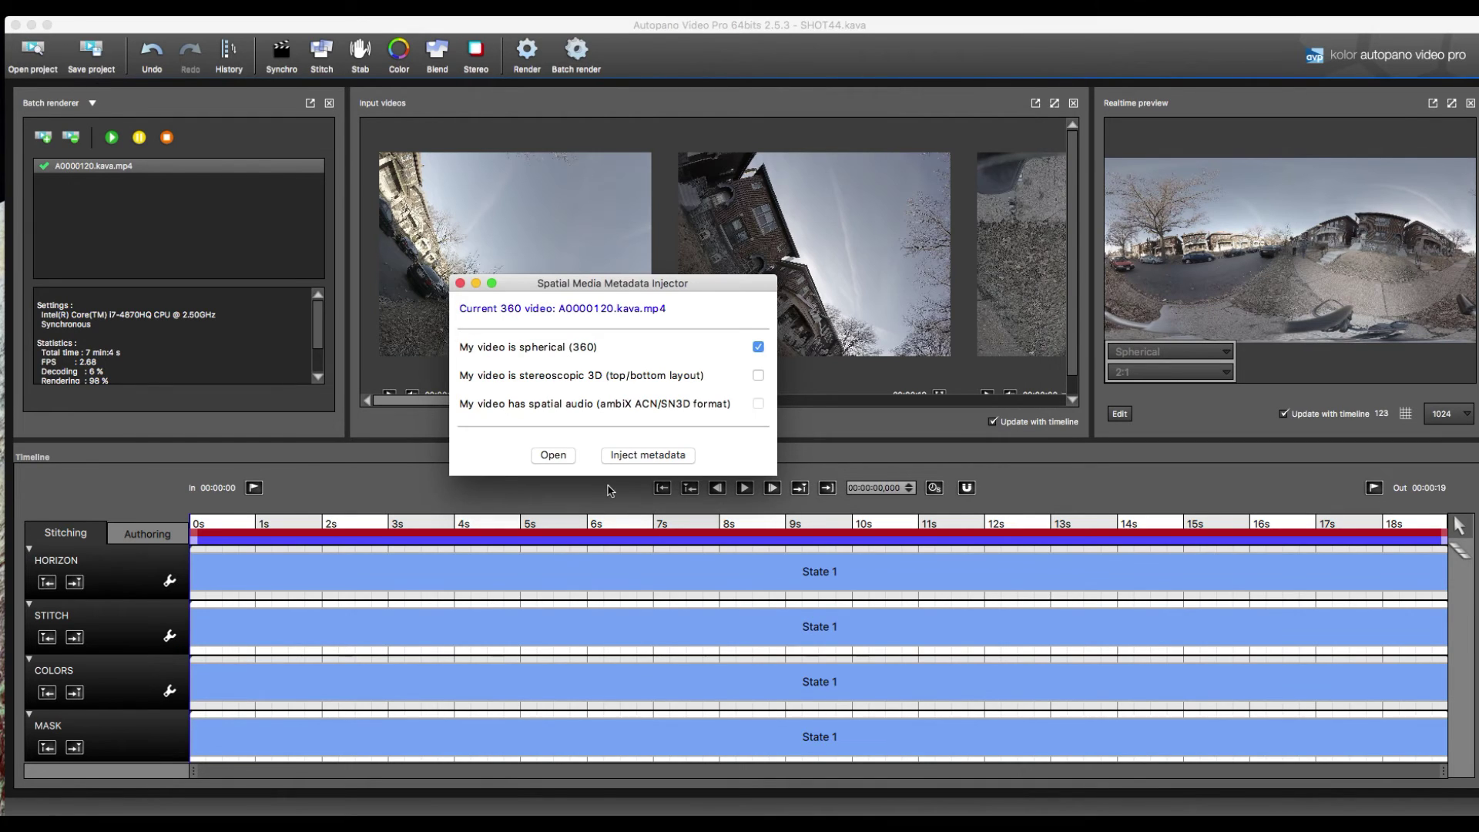
pyautogui.click(662, 458)
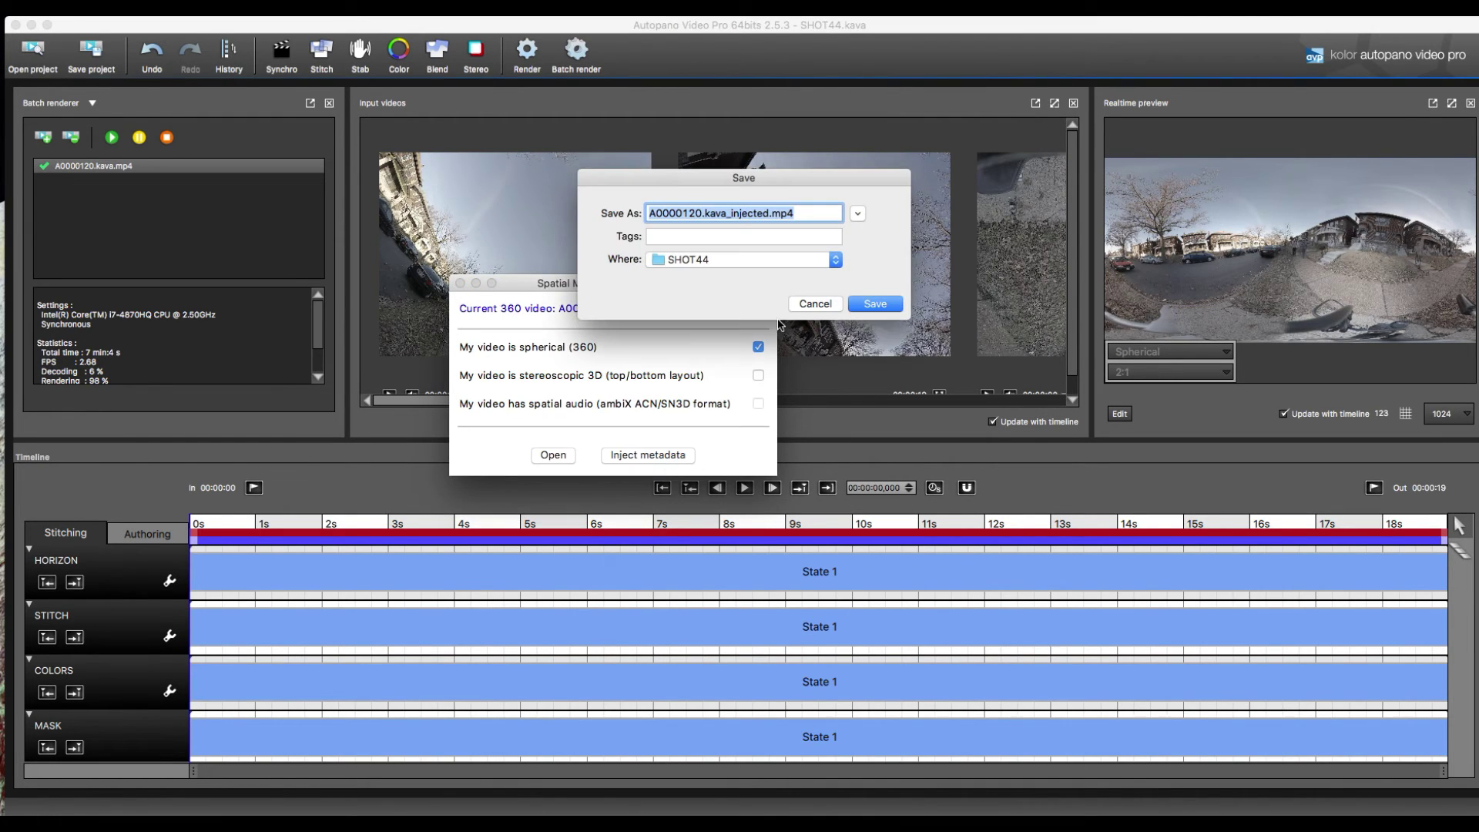
pyautogui.click(879, 302)
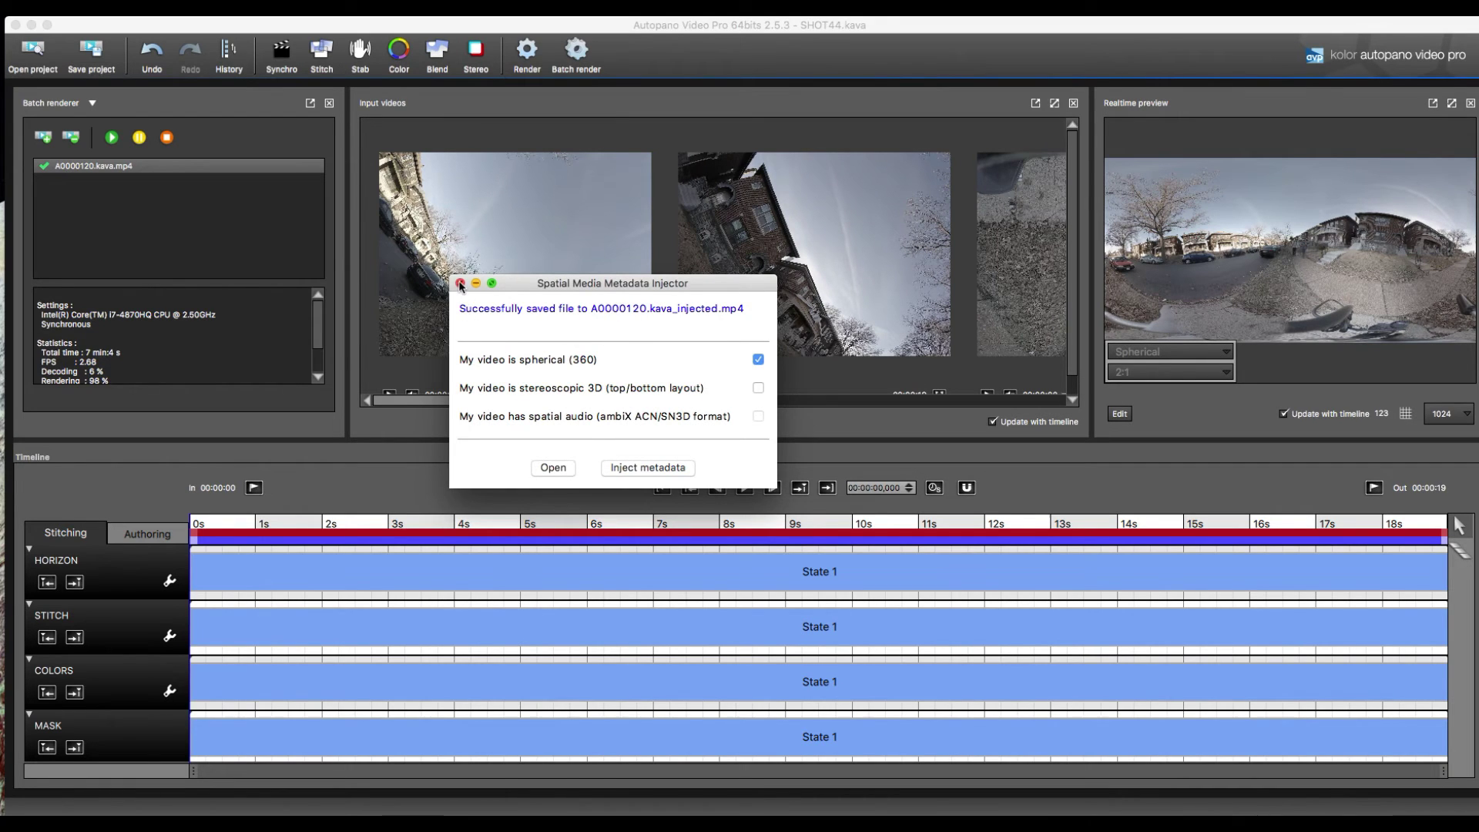
# Close the metadata injector and bring the browser's YouTube upload page into view.
pyautogui.click(459, 283)
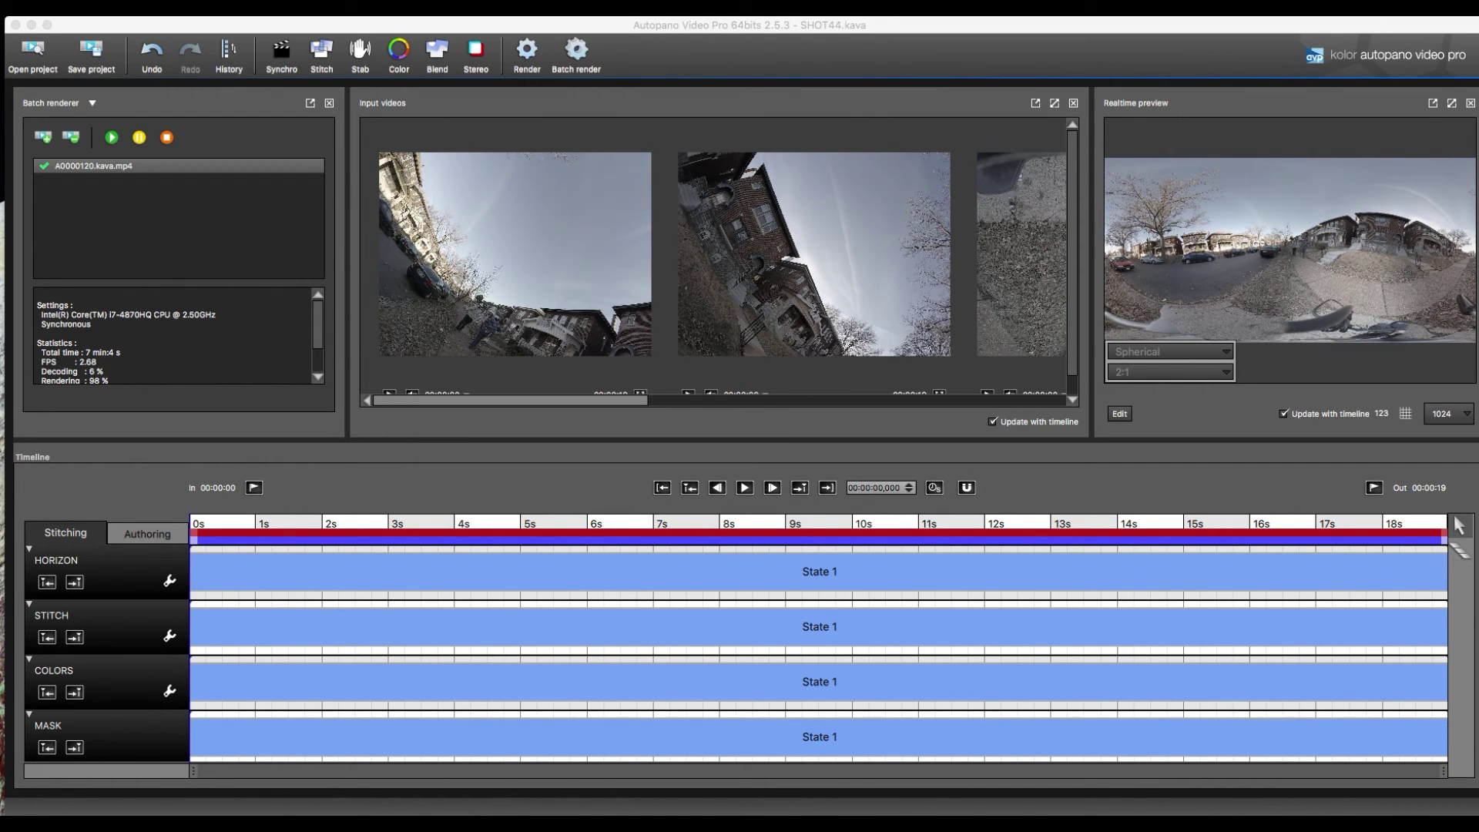
pyautogui.press('super+Tab')
pyautogui.moveTo(1135, 140); pyautogui.dragTo(770, 58)
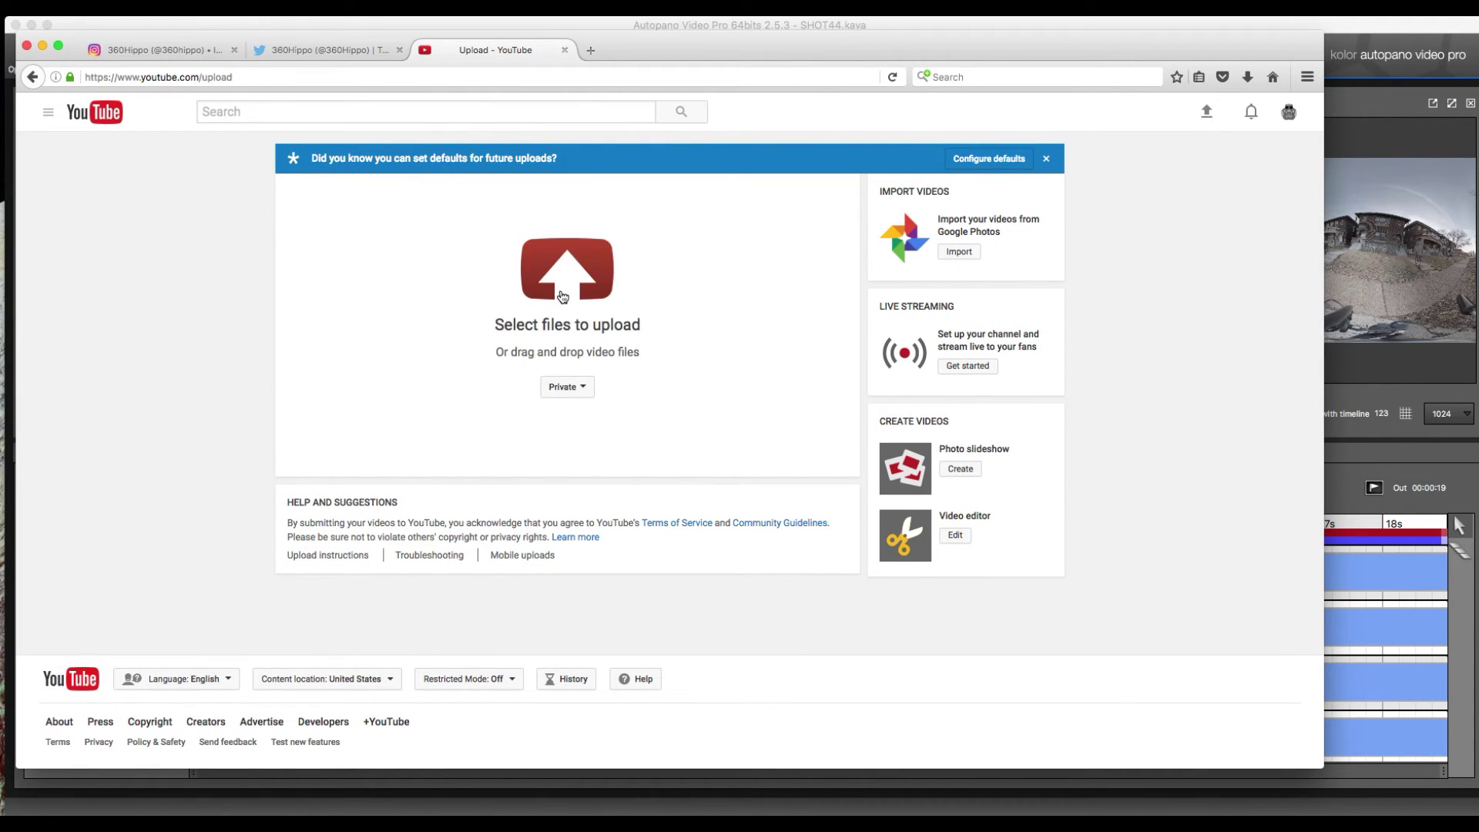
# Upload 12-30-2016/SHOT44/A0000120.kava_injected.mp4 to YouTube.
pyautogui.click(561, 297)
pyautogui.doubleClick(678, 187)
pyautogui.click(794, 209)
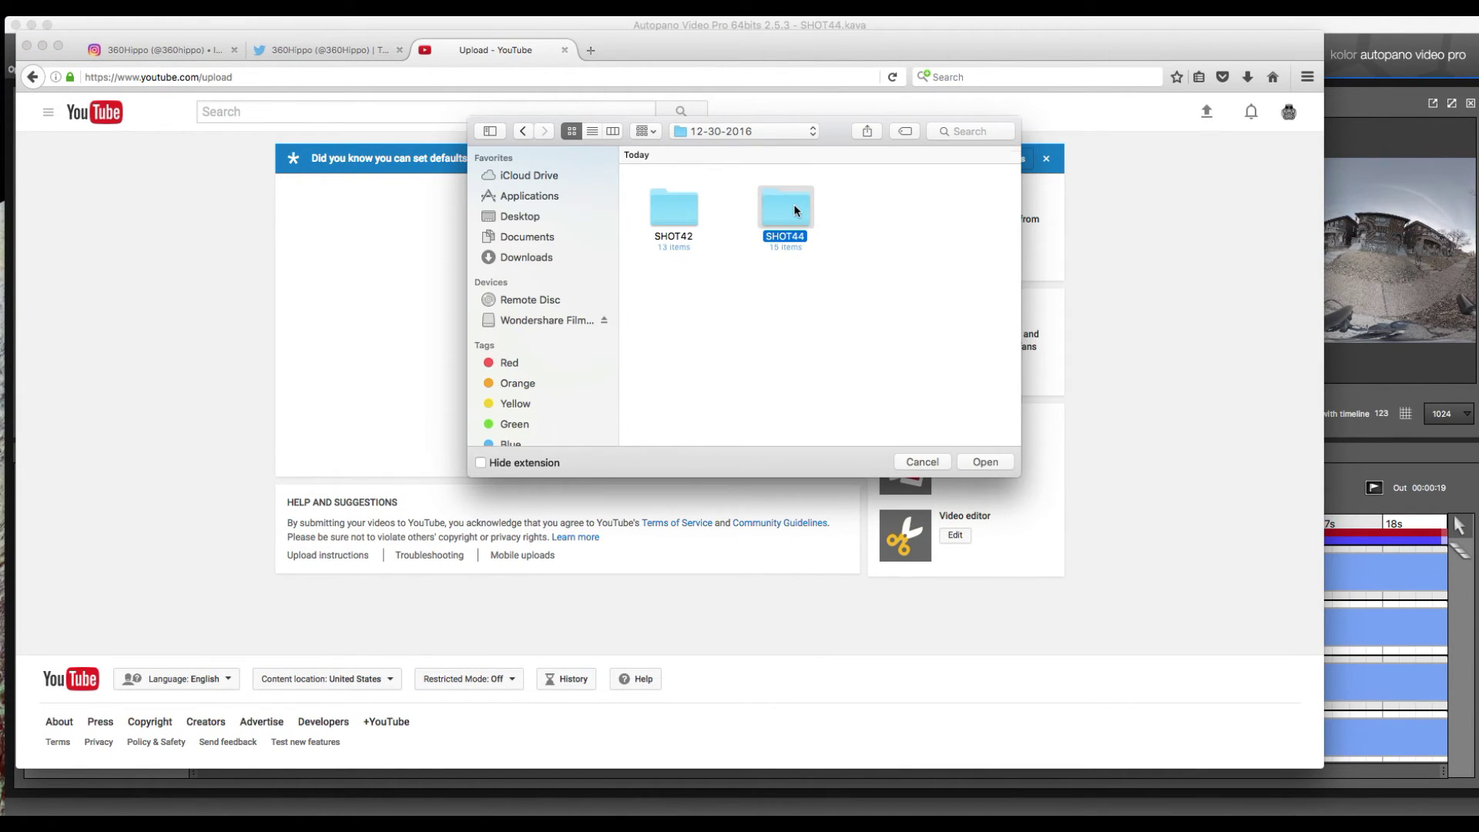
pyautogui.doubleClick(794, 209)
pyautogui.click(677, 218)
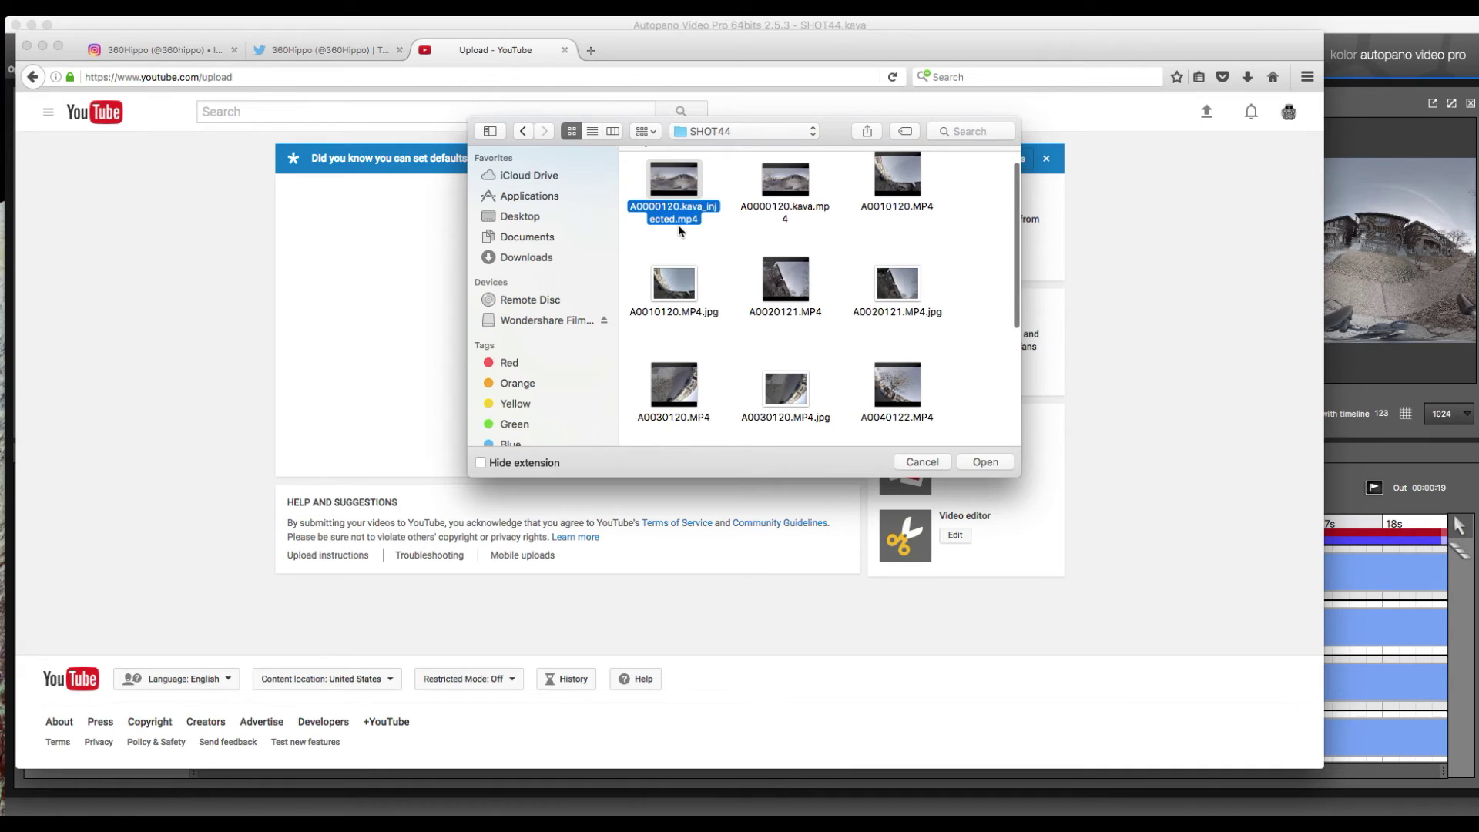
pyautogui.click(989, 463)
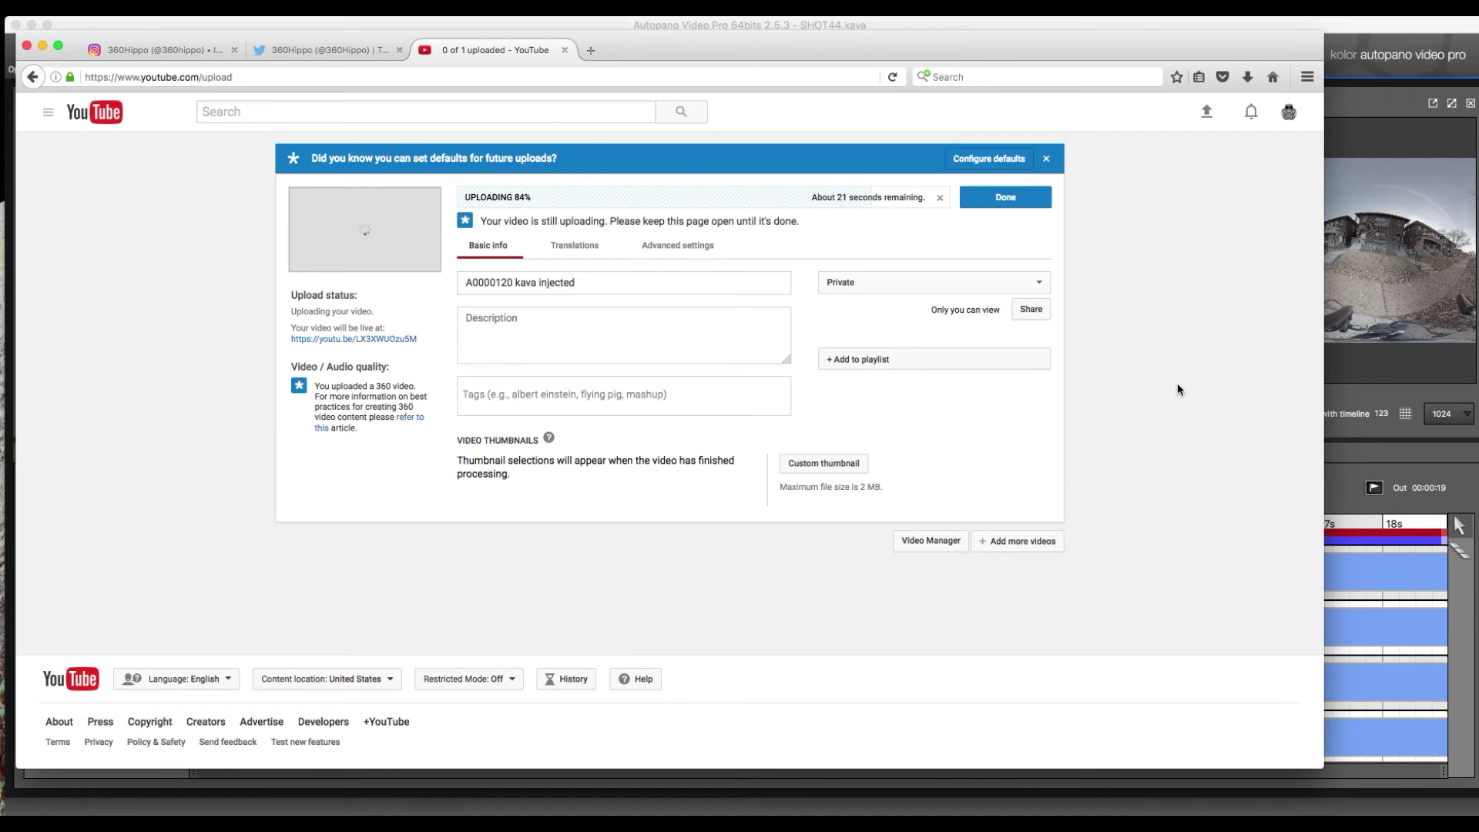
# Type 'Outside test 4k' as the description, then delete it to leave it empty.
pyautogui.click(617, 335)
pyautogui.write('Outside te')
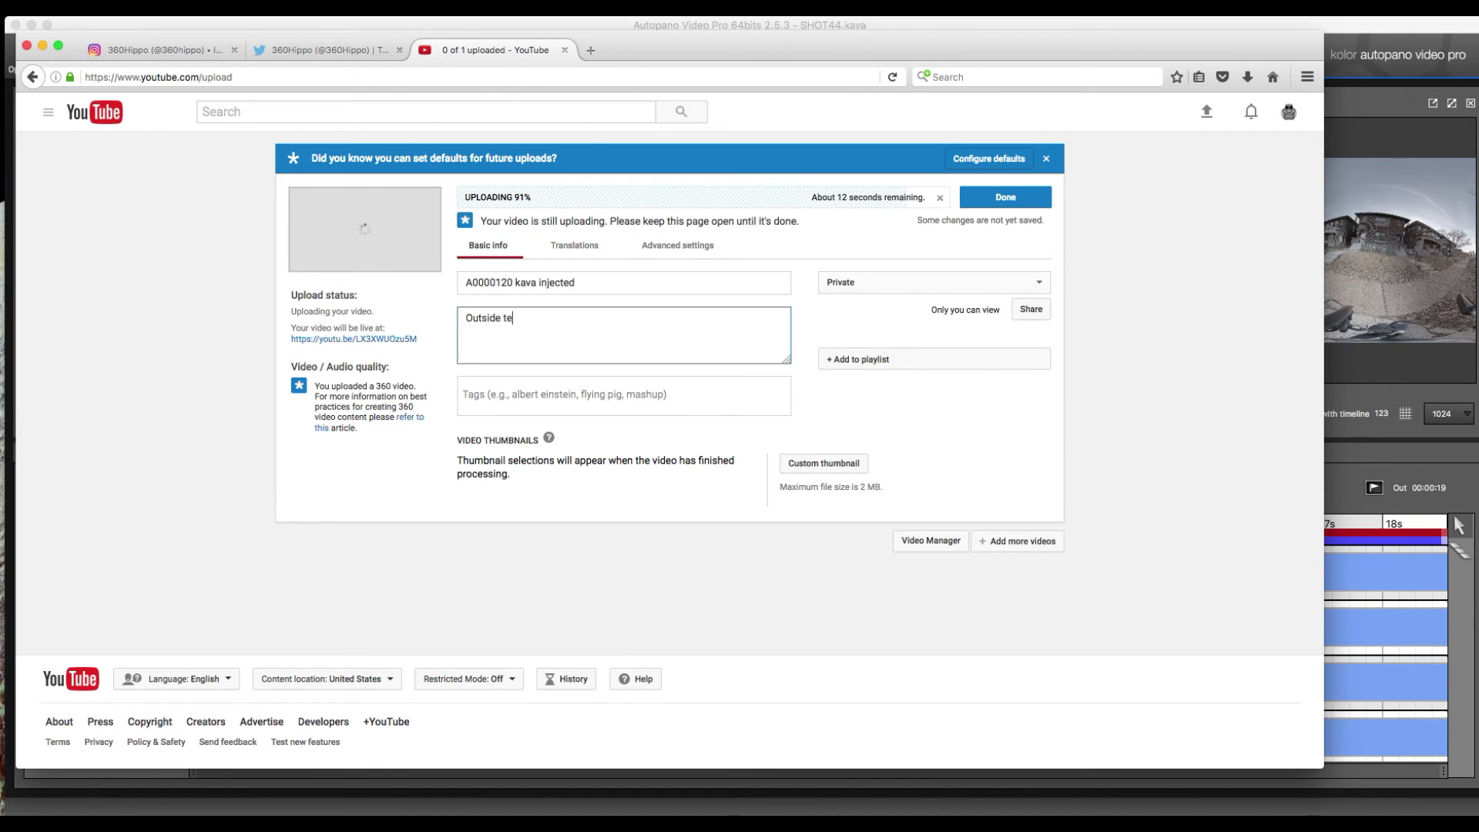
pyautogui.write('st 4k')
pyautogui.moveTo(555, 320); pyautogui.dragTo(445, 323)
pyautogui.press('BackSpace')
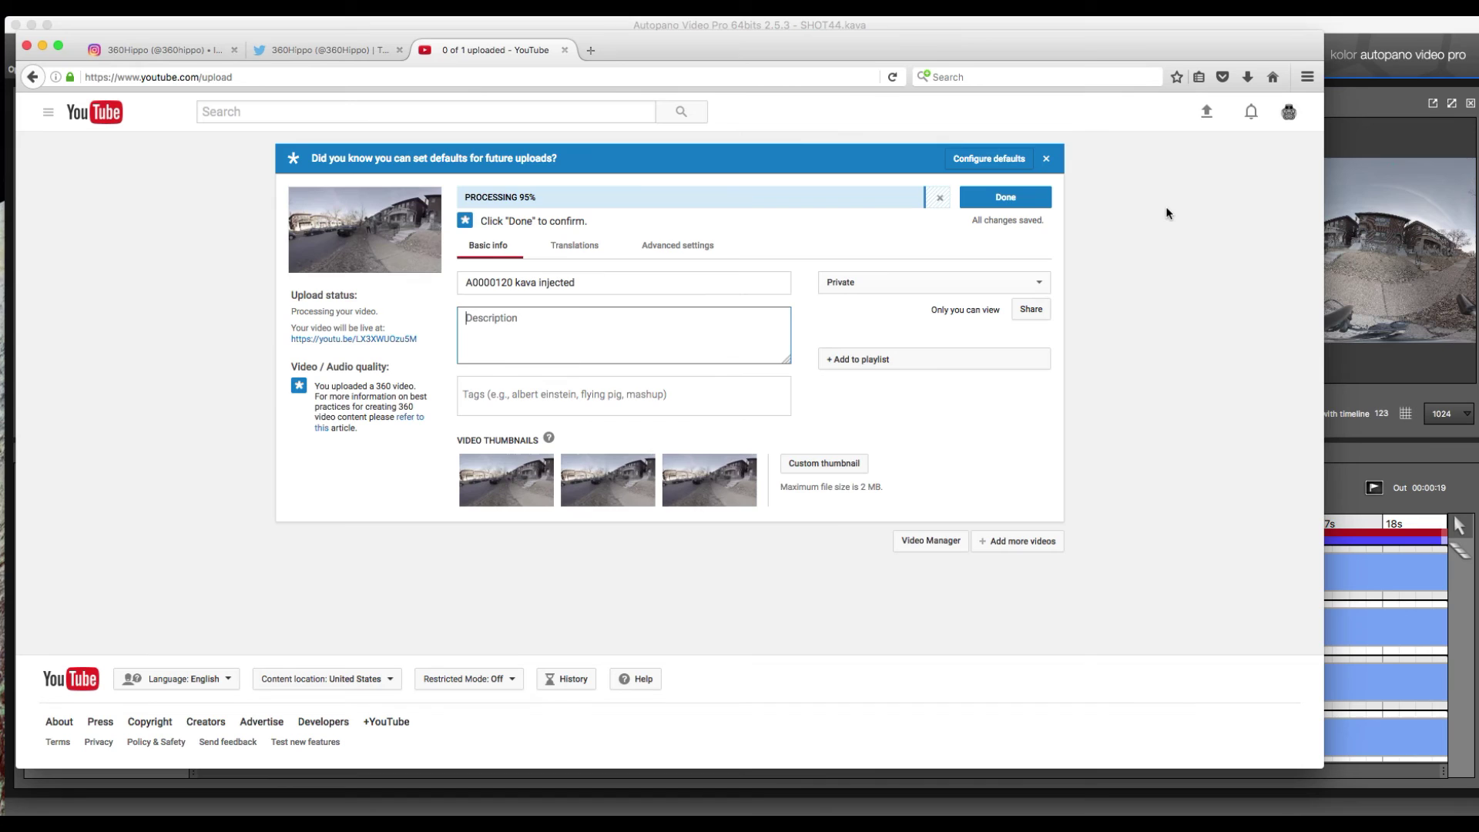
# Leave the description field and select Done to finish the A0000120 kava injected upload.
pyautogui.click(1140, 304)
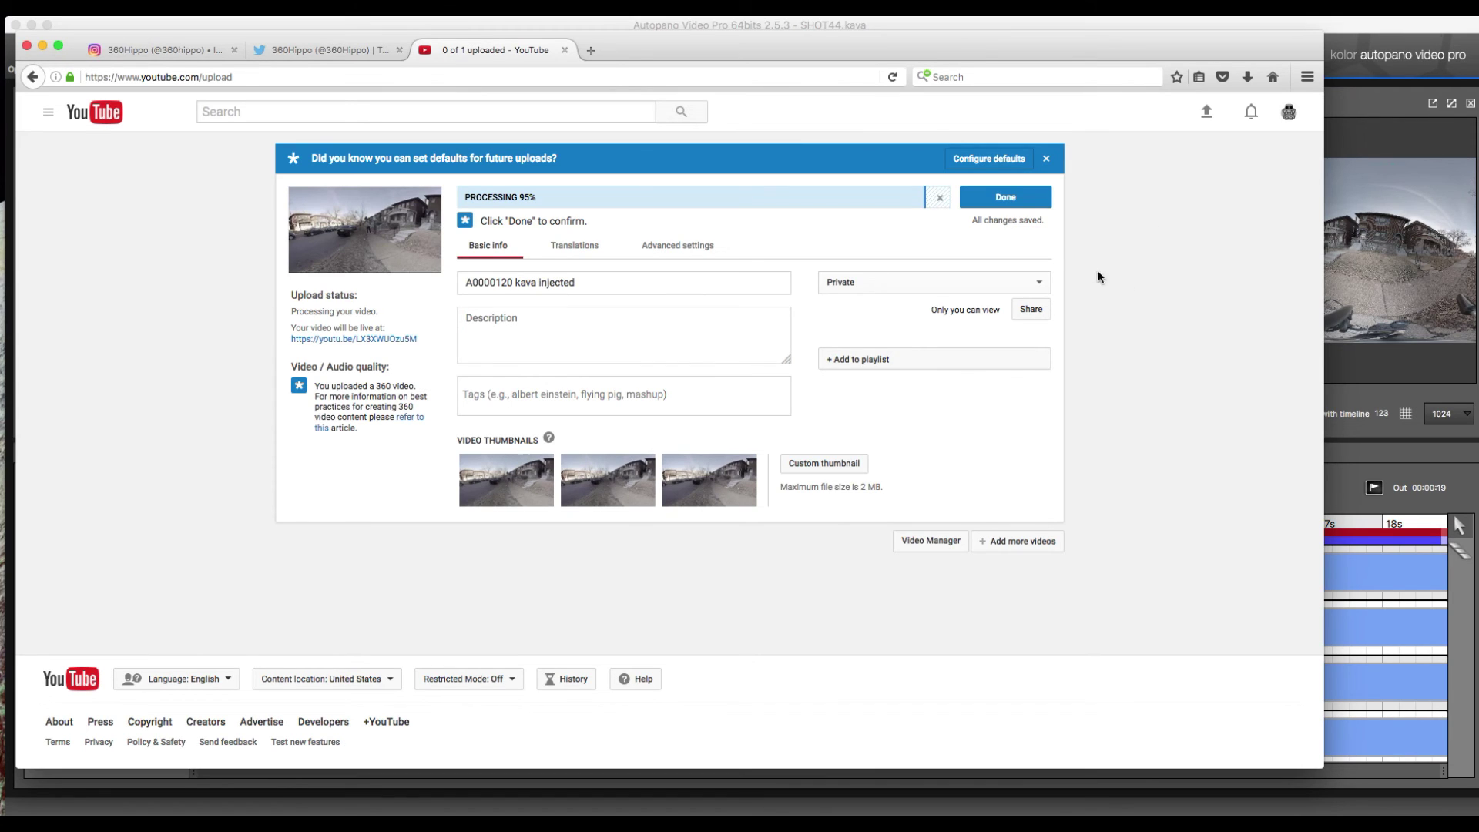
pyautogui.click(1005, 198)
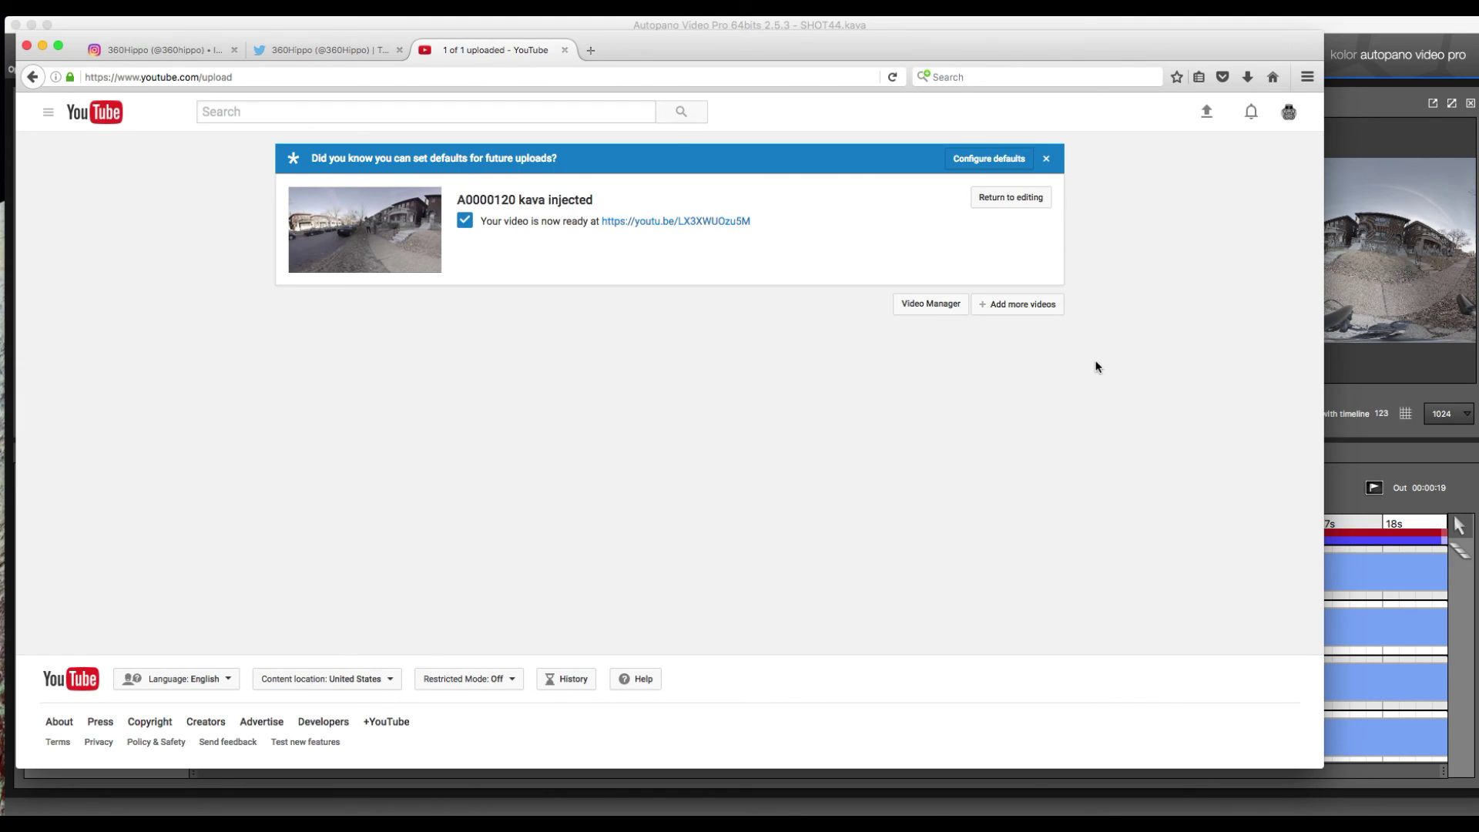
pyautogui.scroll(-1, 847, 374)
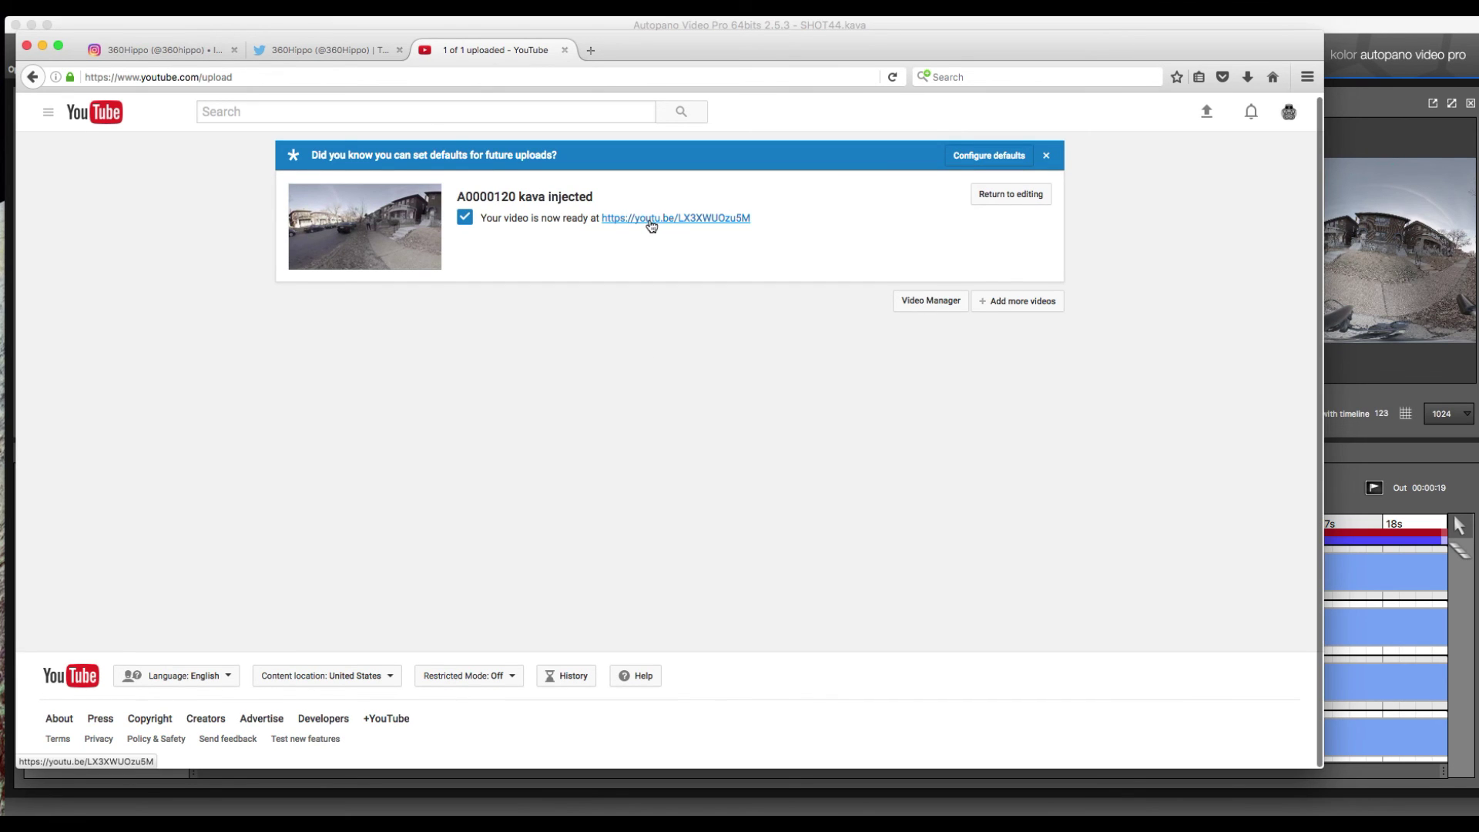
# Open the youtu.be watch page, pan around the 360 street scene, and set quality to 720p60 HD.
pyautogui.click(650, 219)
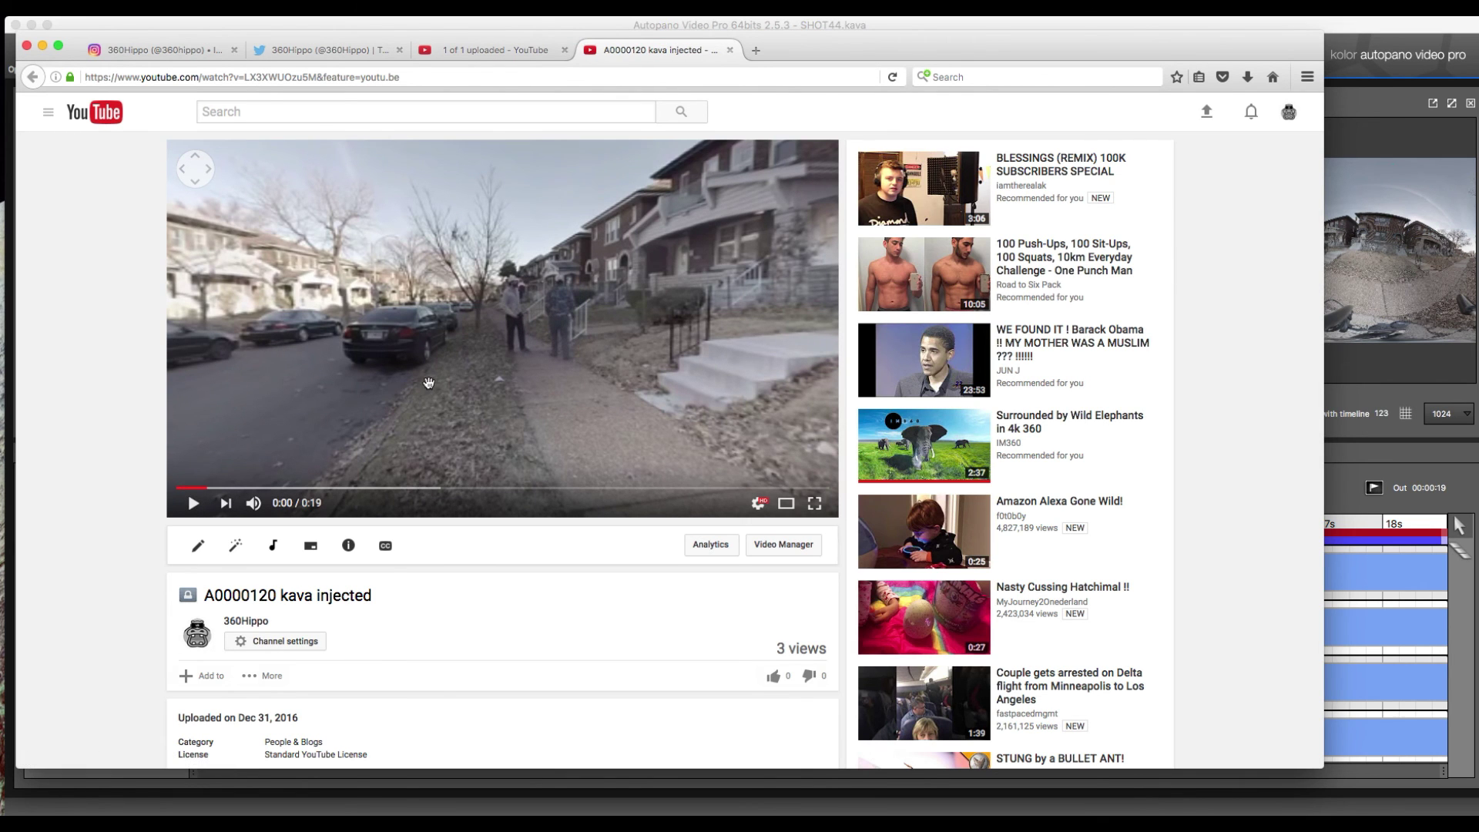
pyautogui.moveTo(545, 346); pyautogui.dragTo(760, 510)
pyautogui.click(761, 509)
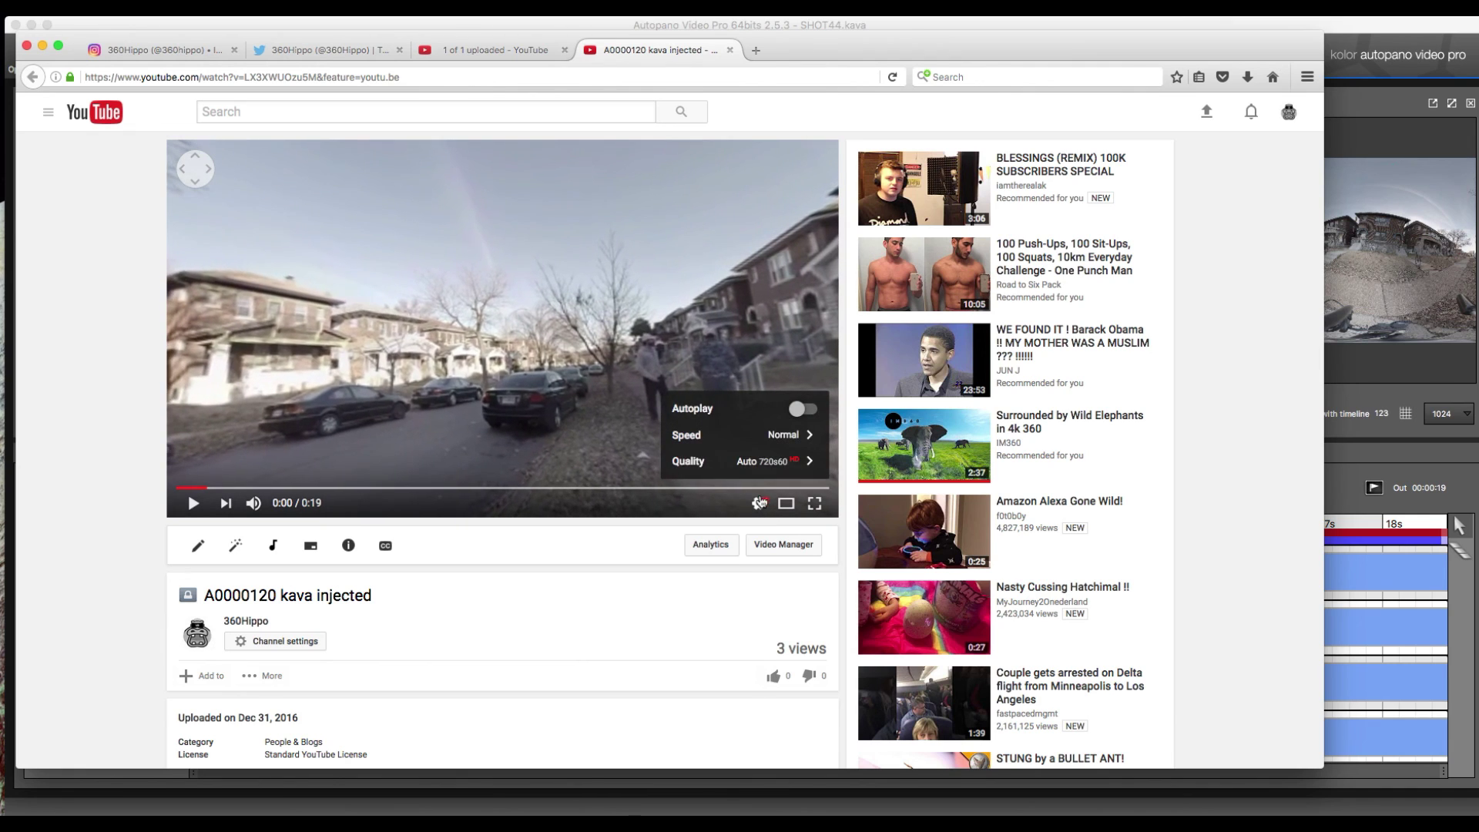
pyautogui.click(774, 463)
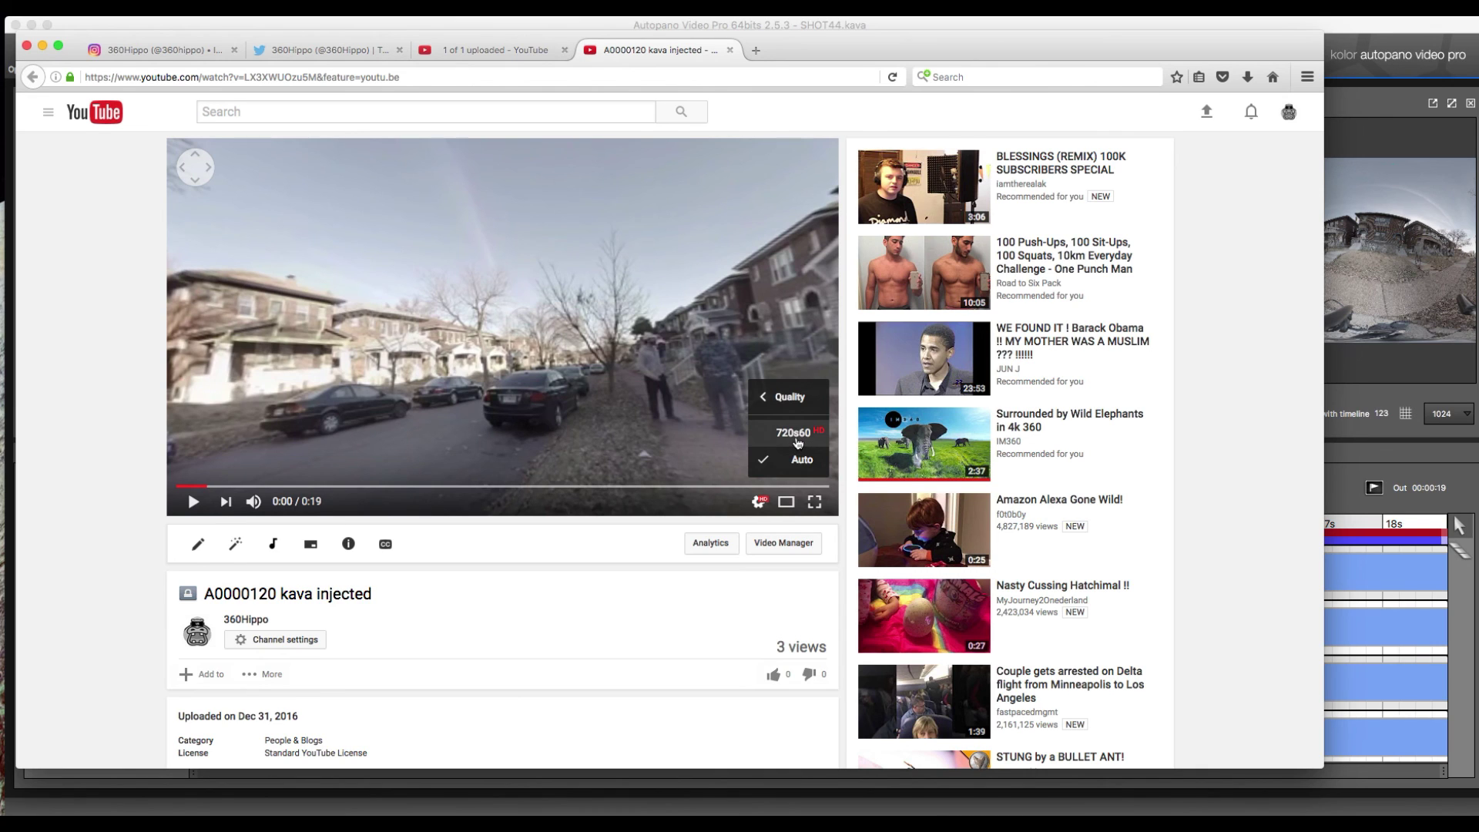
pyautogui.click(797, 433)
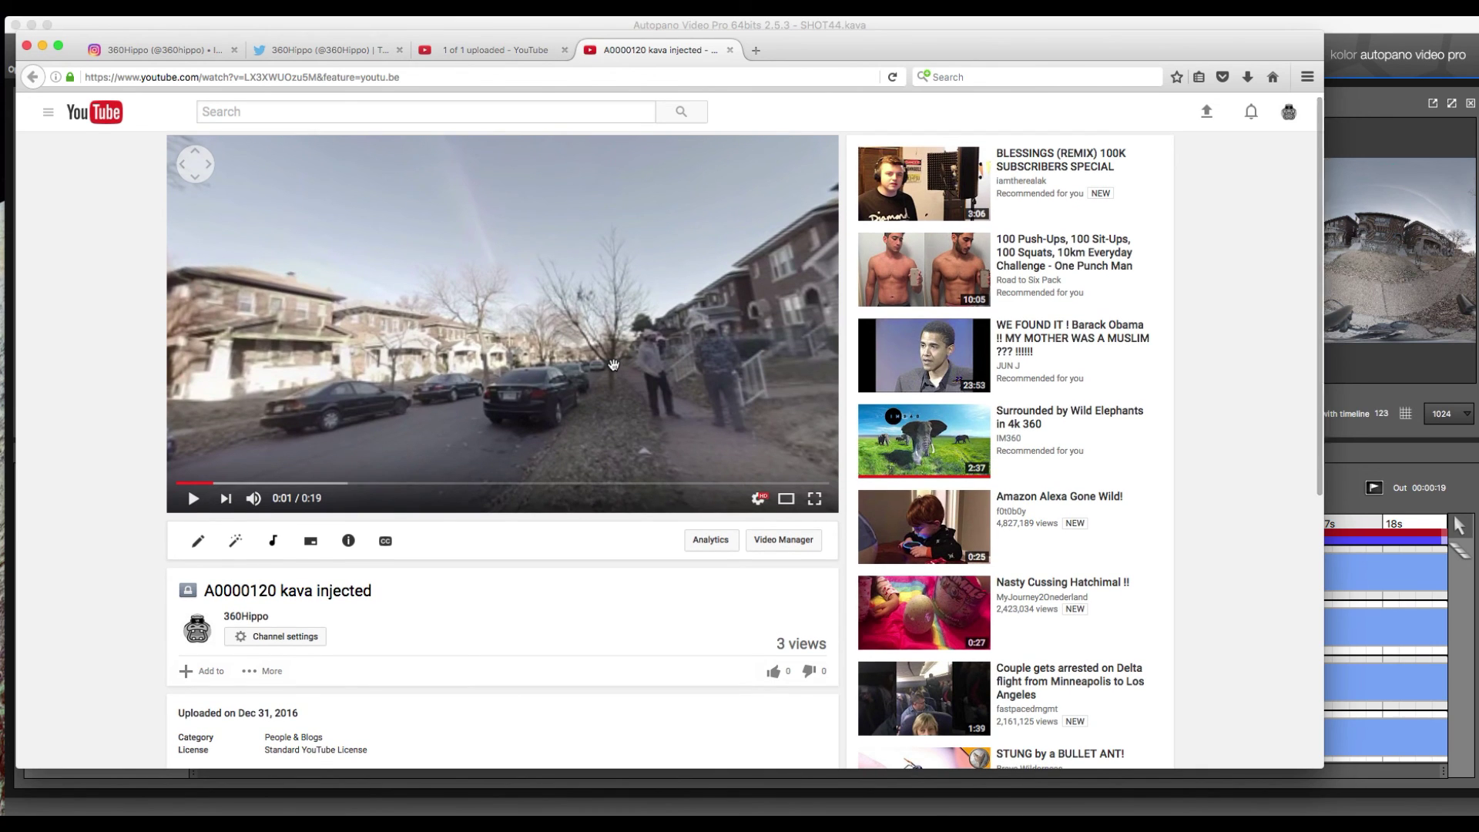